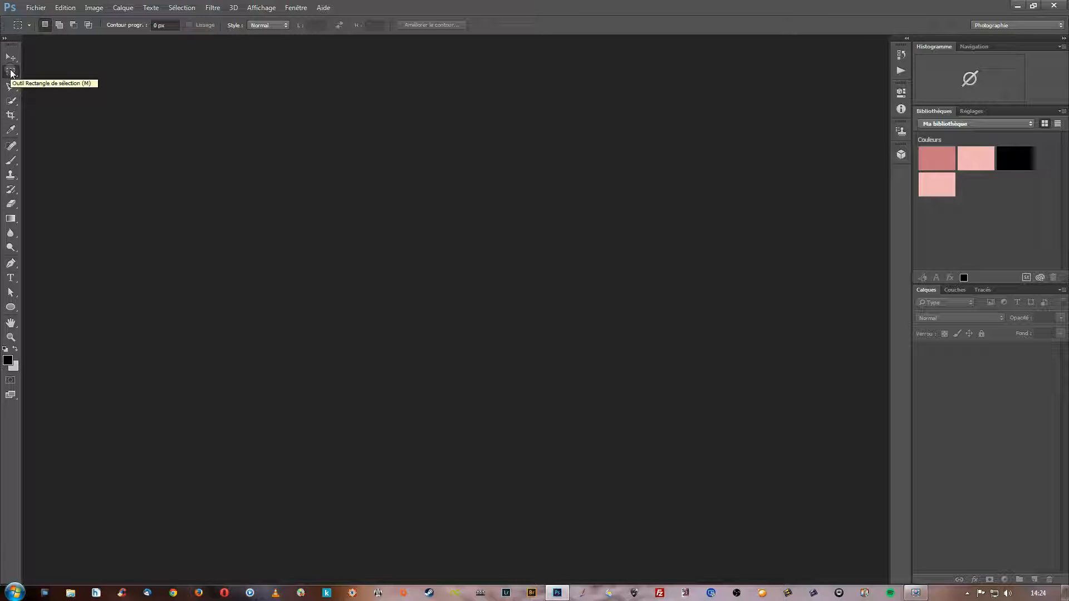
- Open CONCOURS ENERGIE NOUVELLE-084837.jpg and draw a rectangular selection across the breakfast items on the table
click(10, 73)
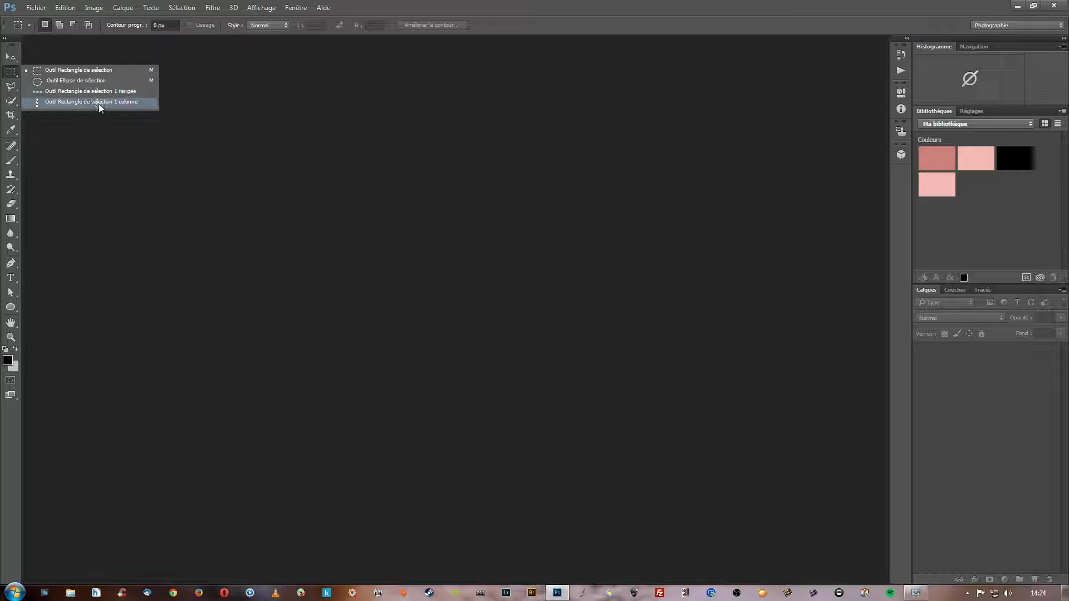
click(11, 73)
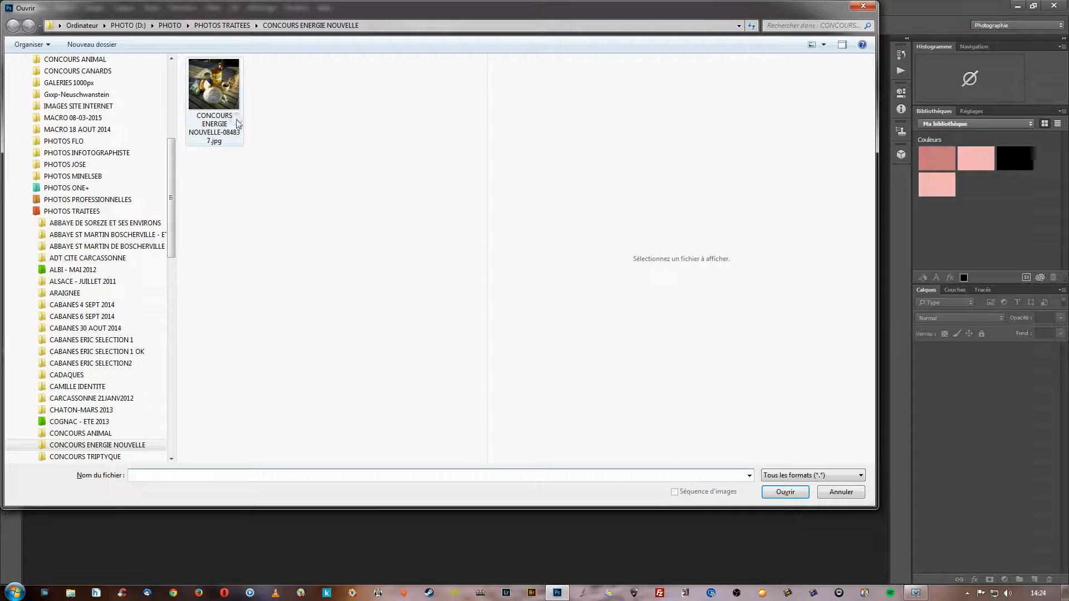
click(223, 95)
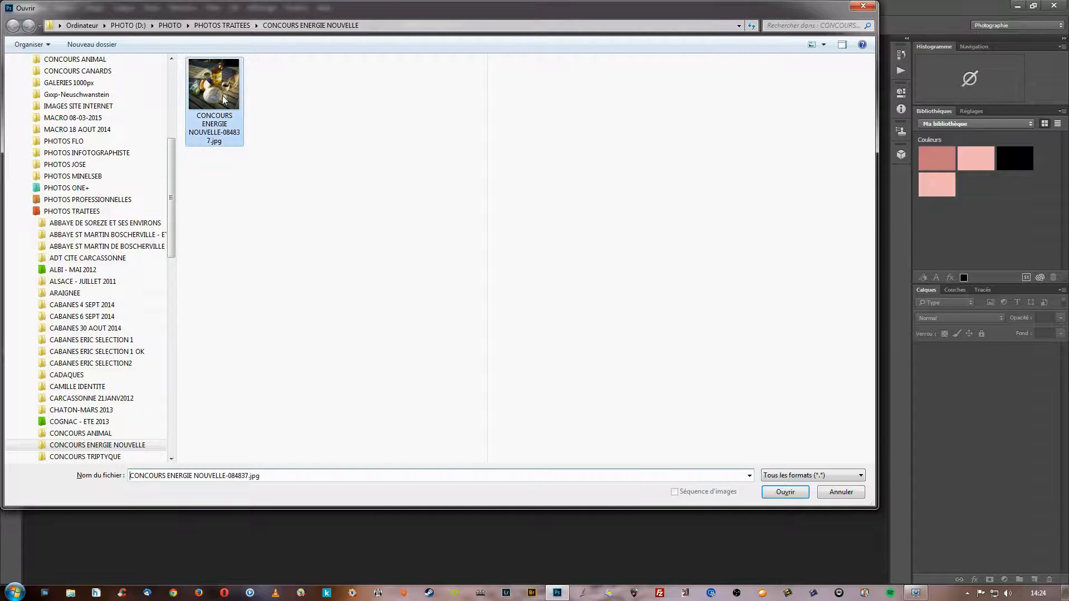
click(785, 492)
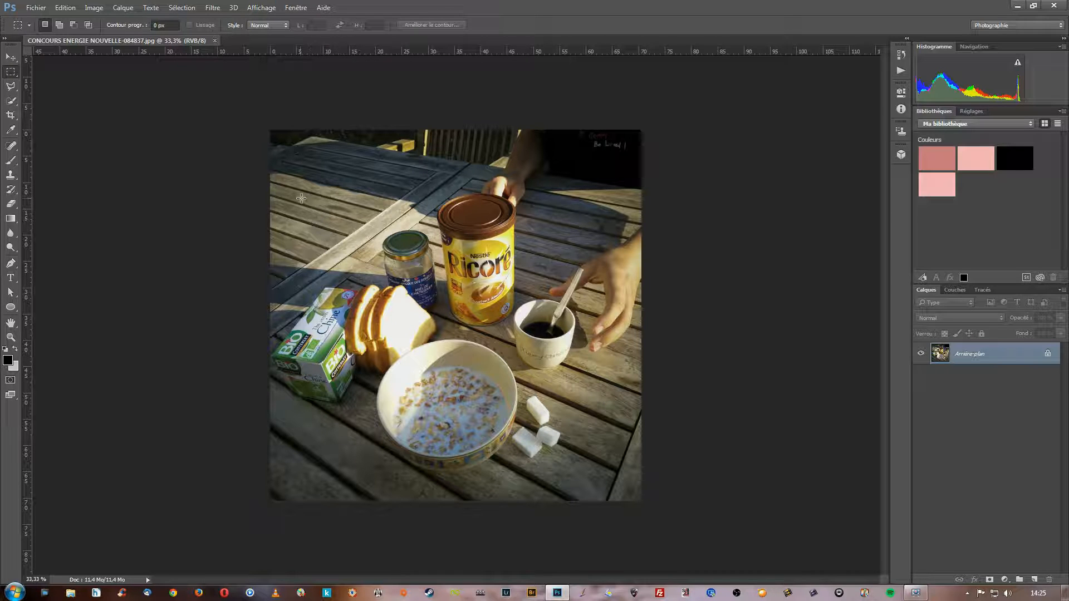
drag(330, 196, 620, 435)
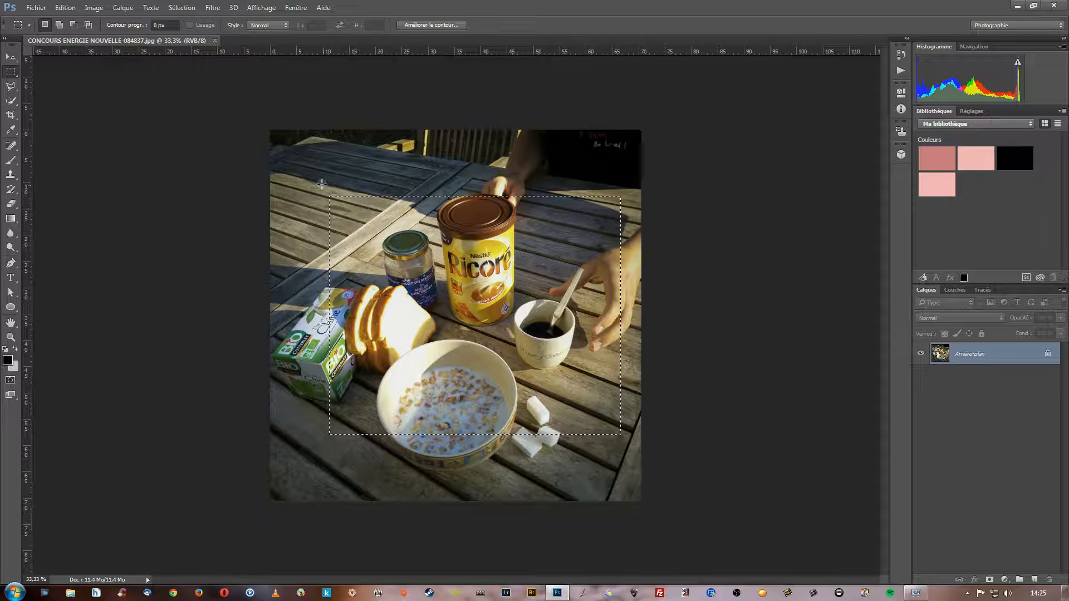
- Try painting the selected rectangle black with an 880 px brush at 100% opacity, and undo the painting
click(10, 161)
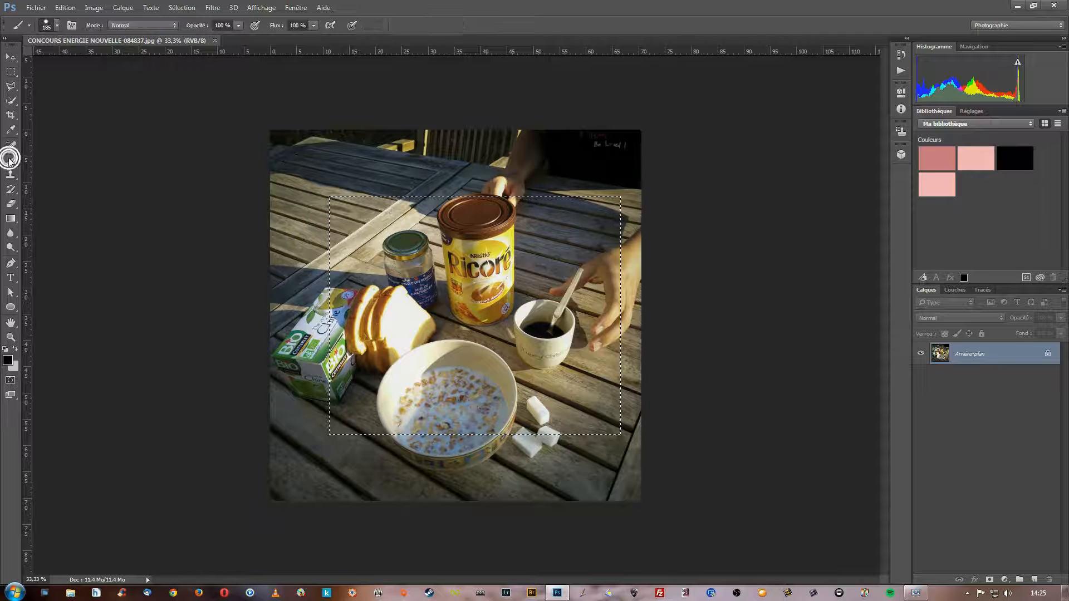
right_click(460, 189)
click(504, 186)
mouse_move(367, 222)
mouse_down()
mouse_move(396, 208)
mouse_move(421, 321)
mouse_up()
mouse_move(423, 432)
mouse_down()
mouse_move(573, 429)
mouse_move(403, 253)
mouse_up()
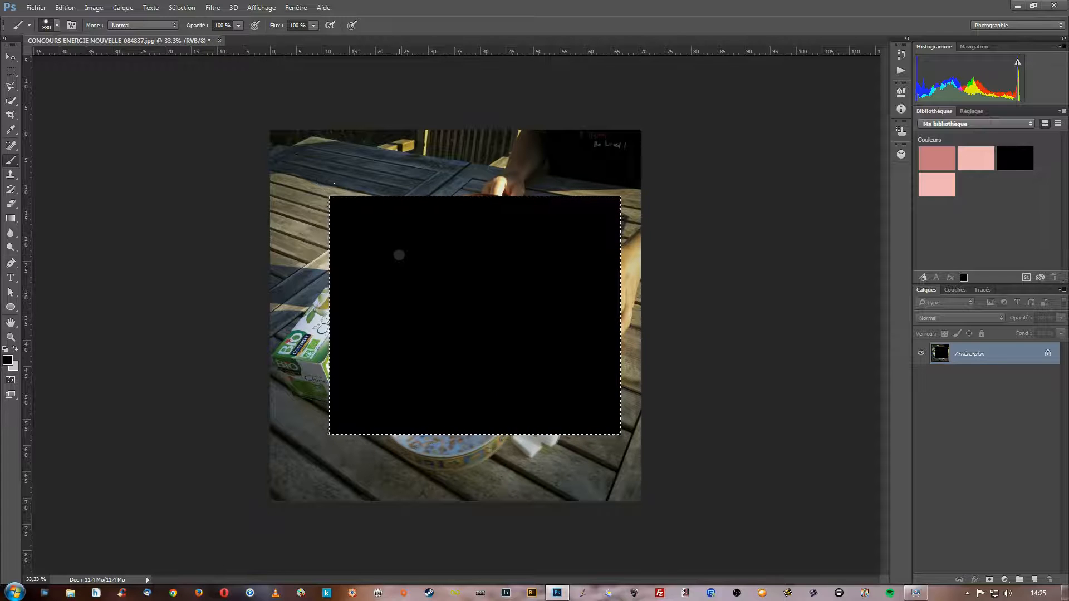
key(ctrl+z)
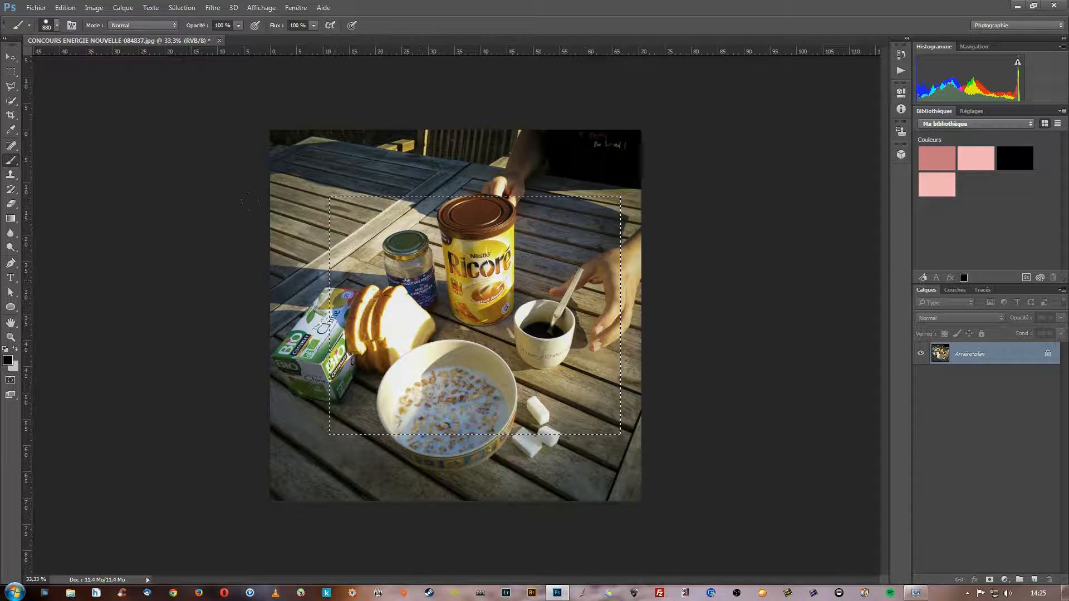
- Move the rectangular selection outline around the photo with the Rectangular Marquee tool, leaving it over the breakfast items
click(10, 70)
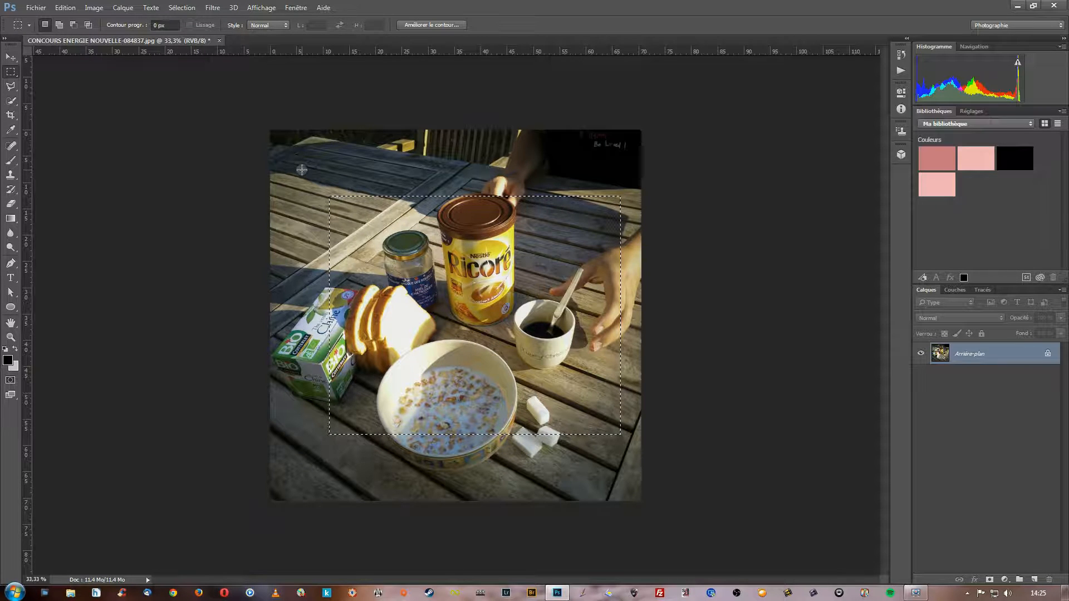
drag(488, 284, 423, 231)
key(ctrl+z)
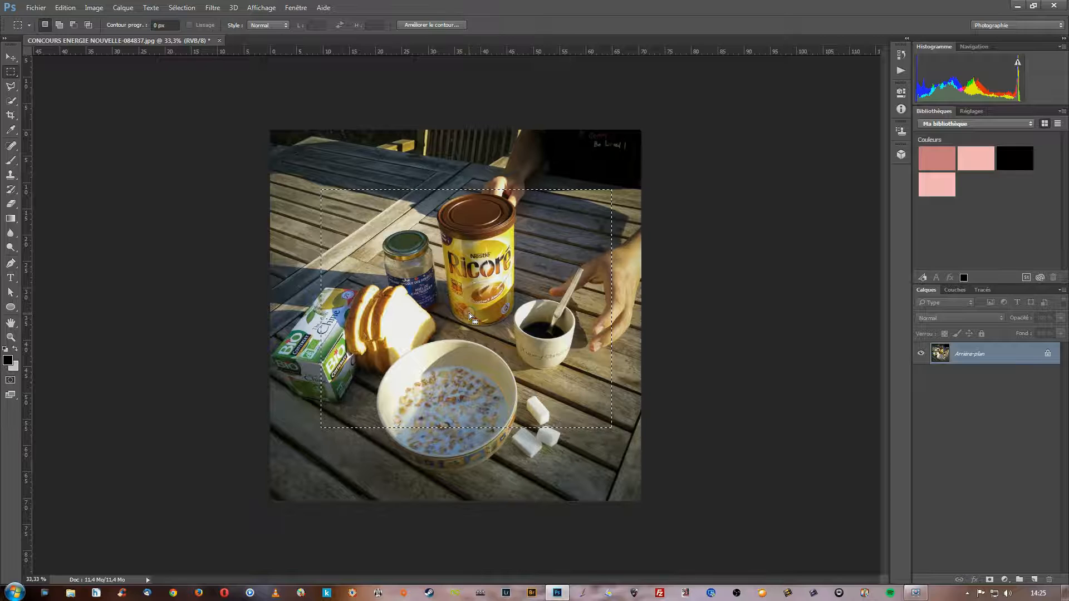
drag(463, 312, 420, 352)
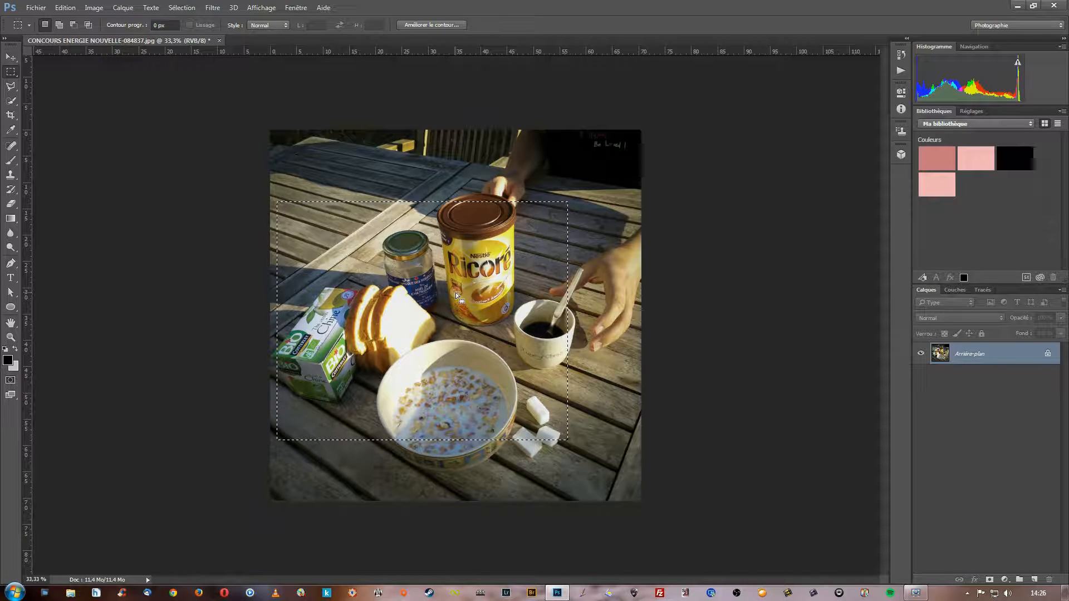
drag(411, 298, 451, 293)
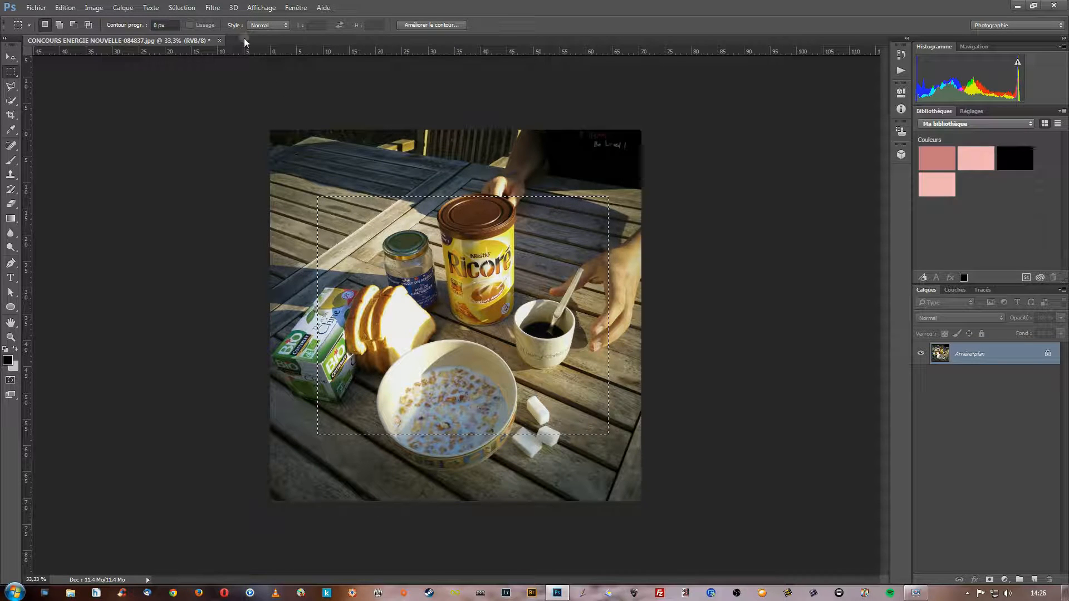
- Transform the selection outline to about 122% width and 109% height, and apply the transformation
click(180, 6)
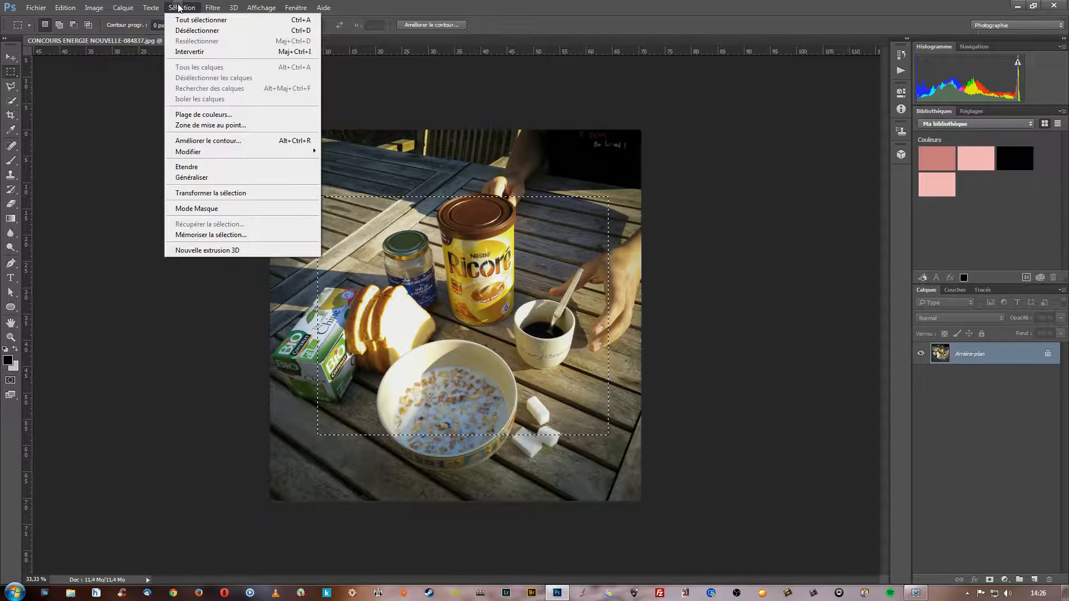
click(197, 193)
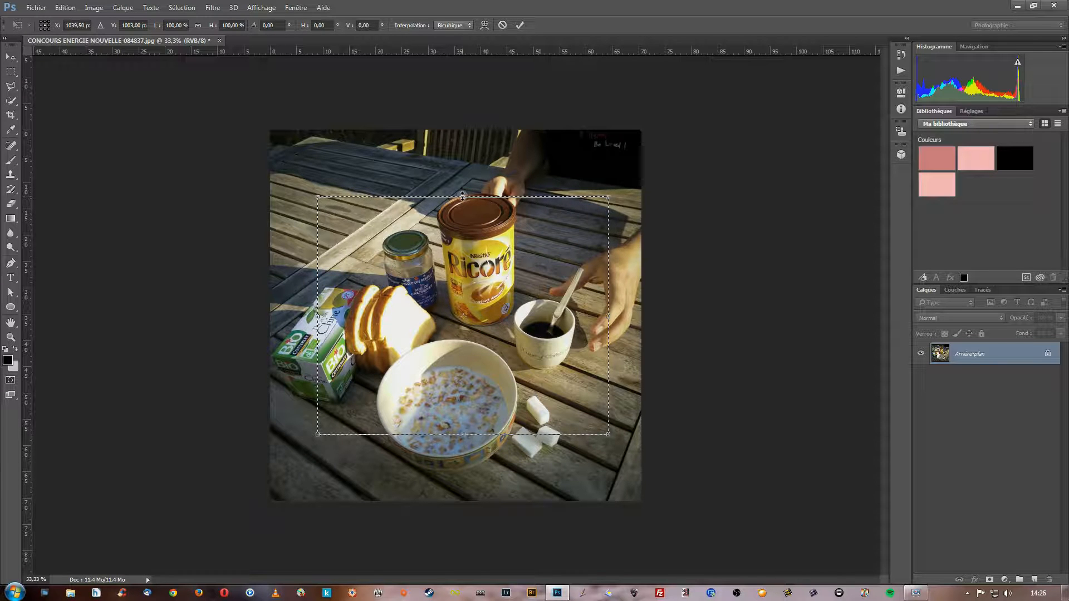
drag(316, 197, 276, 149)
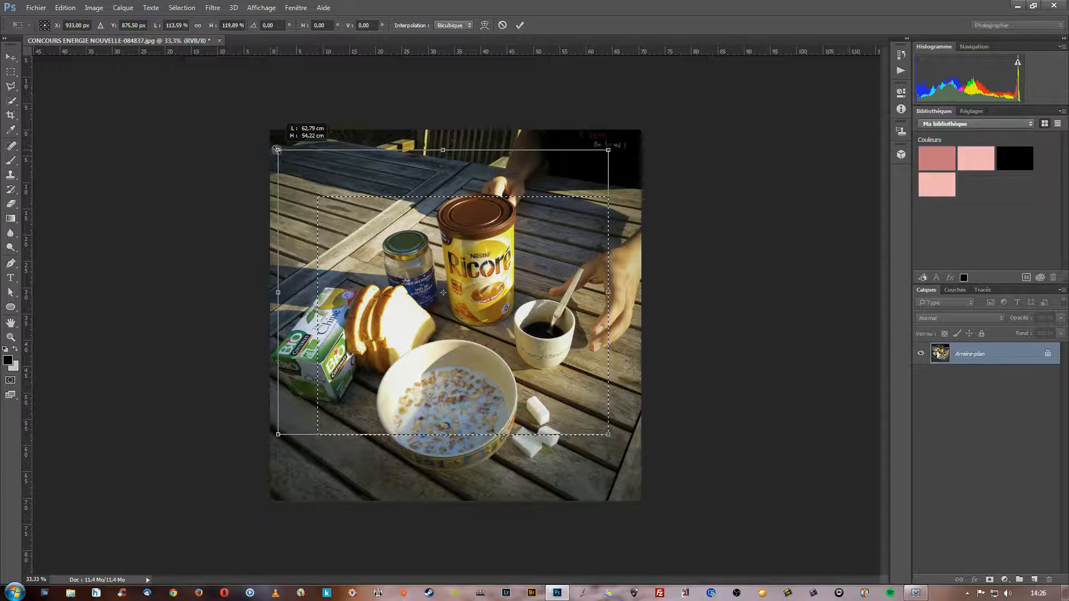
drag(608, 292, 635, 292)
drag(457, 435, 477, 336)
drag(636, 335, 633, 408)
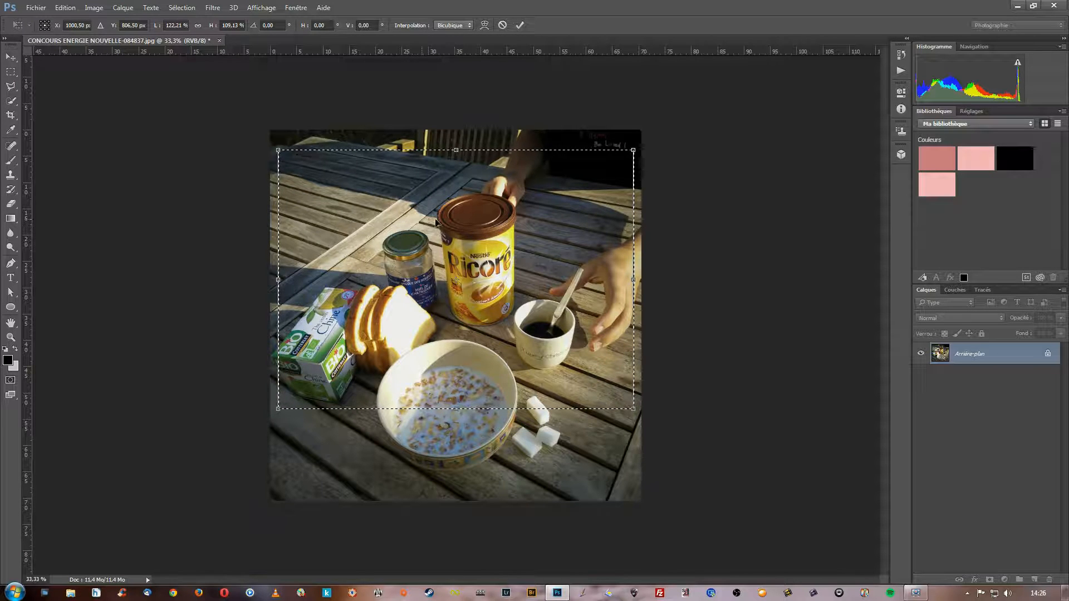
click(520, 25)
click(519, 25)
- Move the enlarged selection down the photo and add an overlapping rectangle that extends above the Ricoré tin
drag(423, 236, 427, 268)
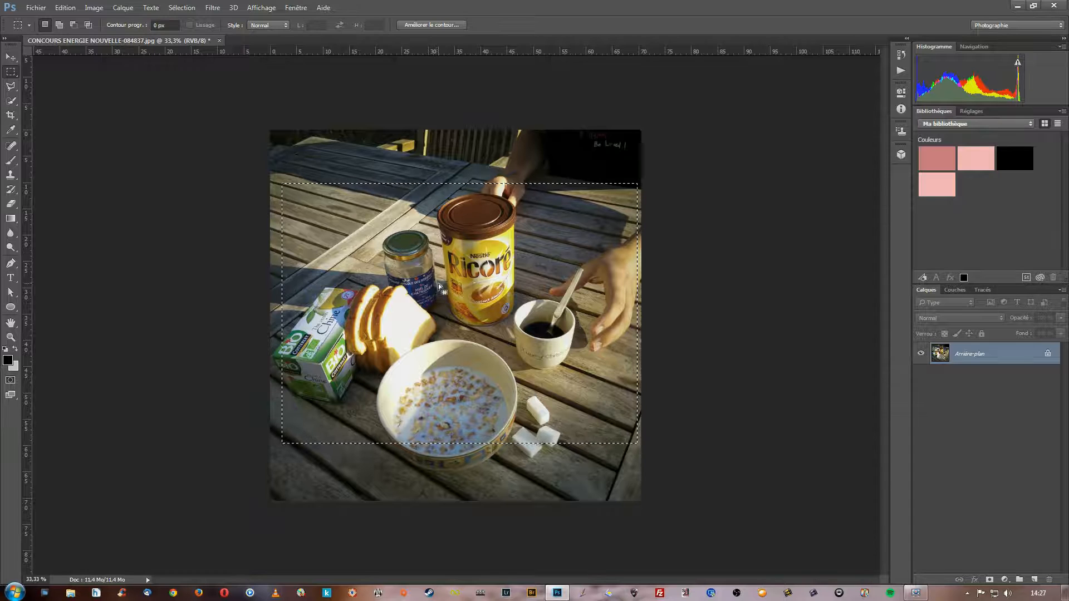
drag(438, 283, 432, 276)
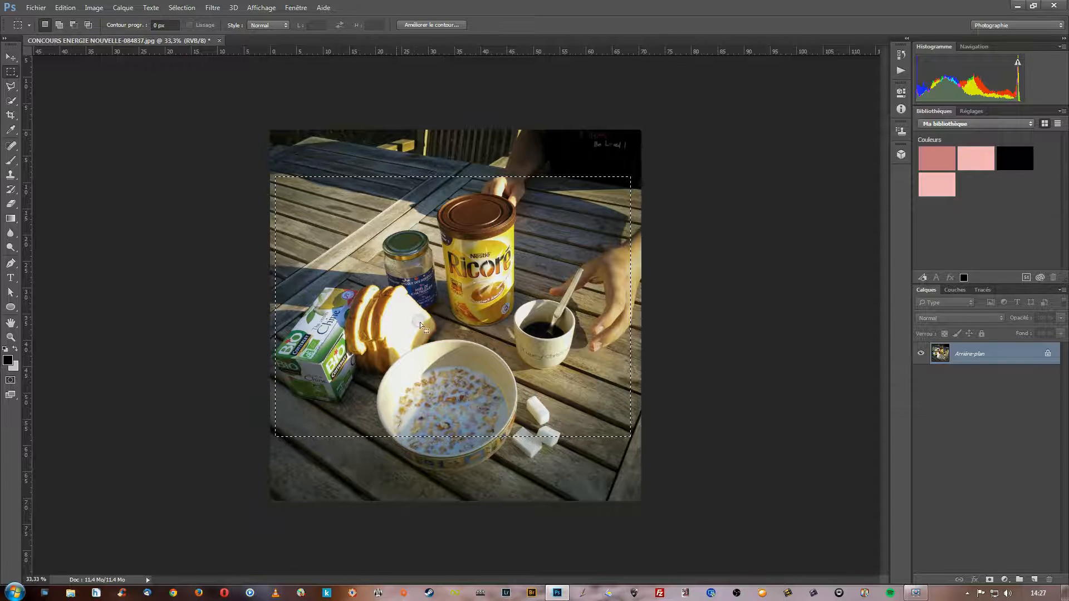
drag(410, 248, 427, 285)
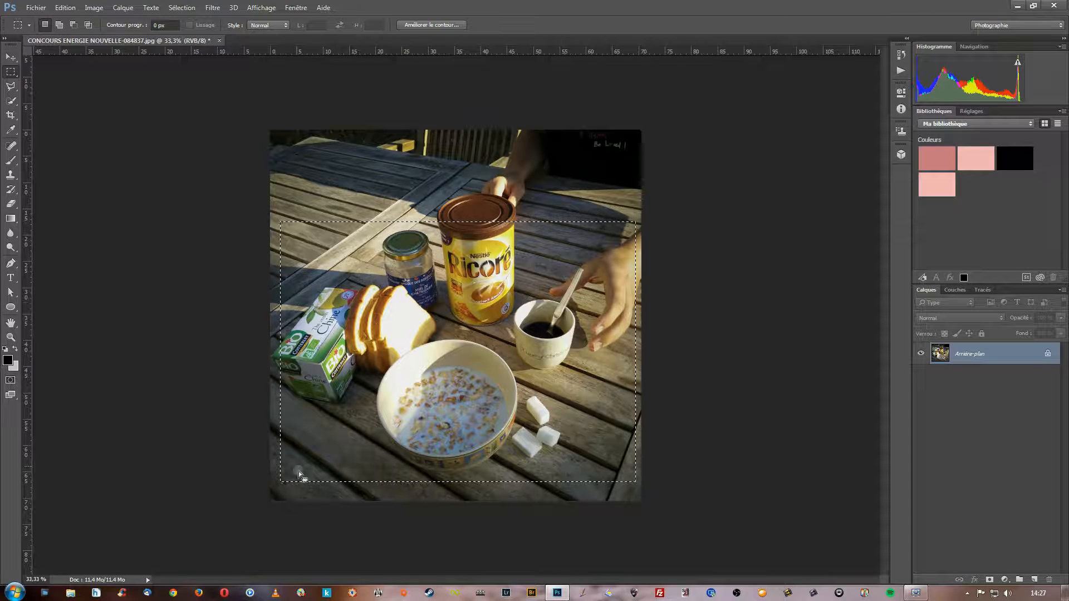
click(58, 24)
drag(428, 147, 588, 246)
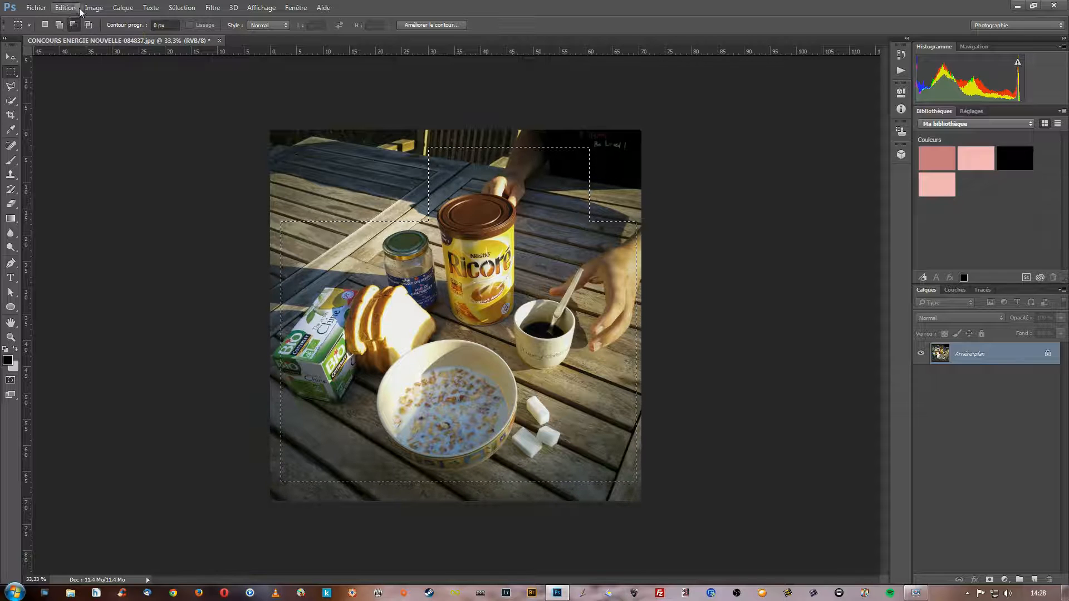
- Subtract two rectangles from the selection, about 18 × 22.6 cm around the coffee cup and another around the sliced bread
click(73, 26)
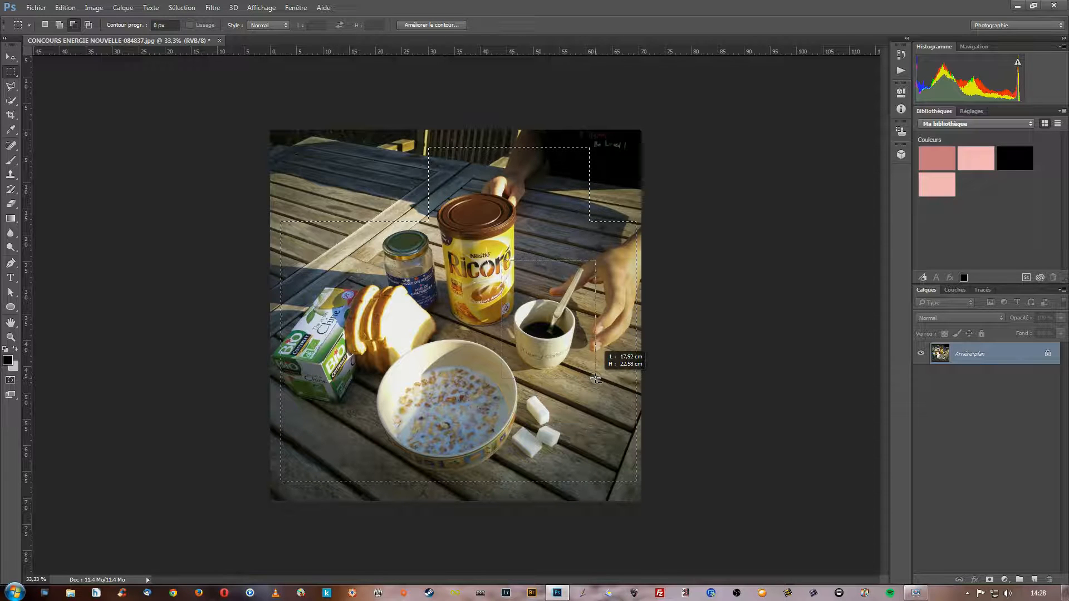
drag(595, 378, 597, 379)
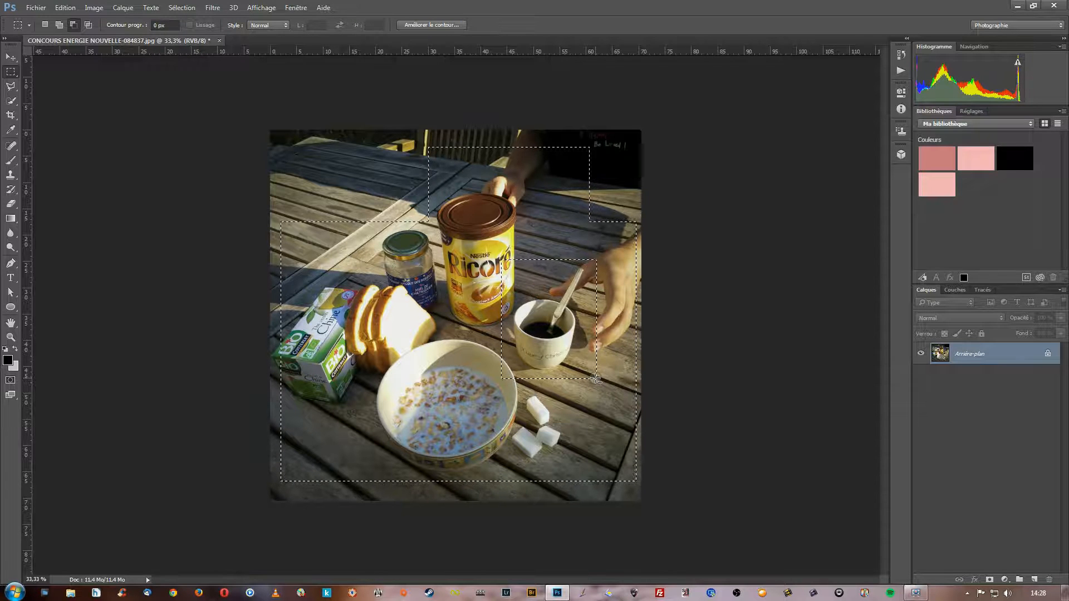
click(59, 25)
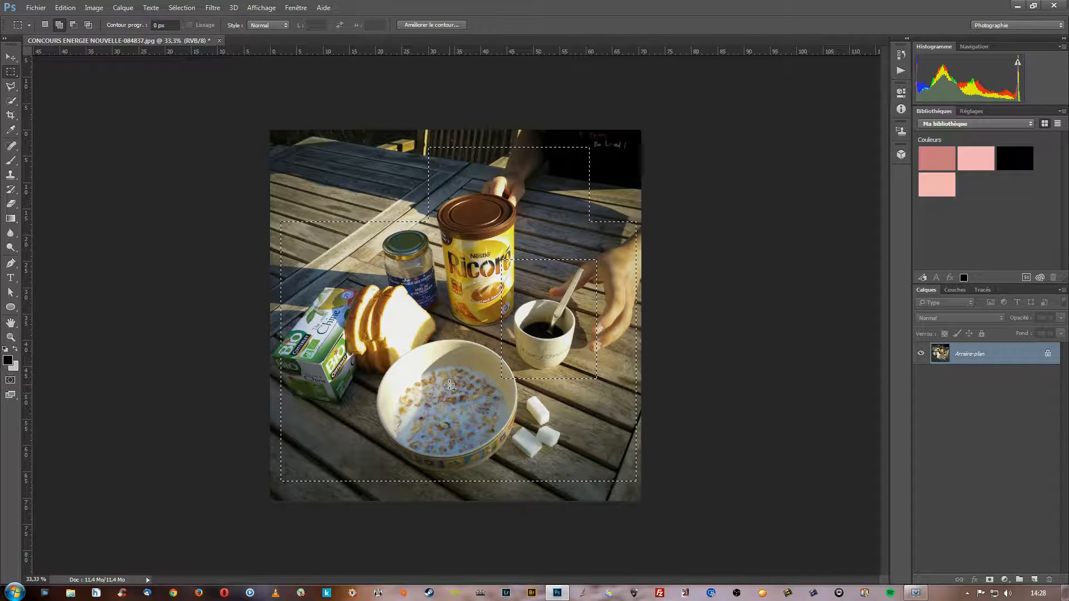
click(74, 24)
drag(342, 277, 404, 357)
drag(451, 388, 451, 388)
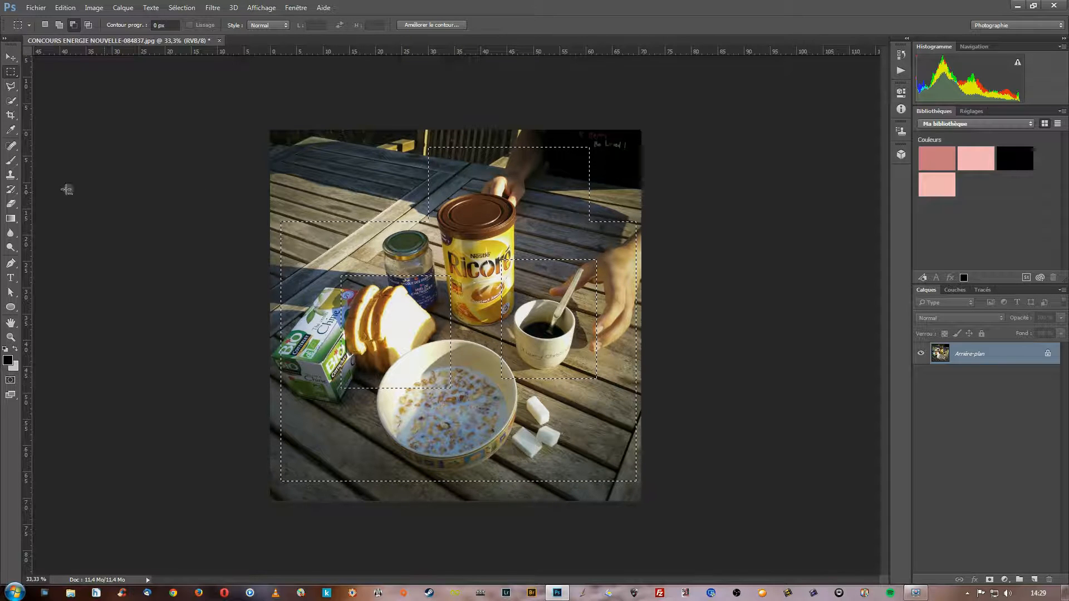
- Try painting the combined selection black around the two cut-out rectangles, and undo the painting
click(10, 160)
drag(358, 265, 394, 227)
drag(549, 428, 353, 434)
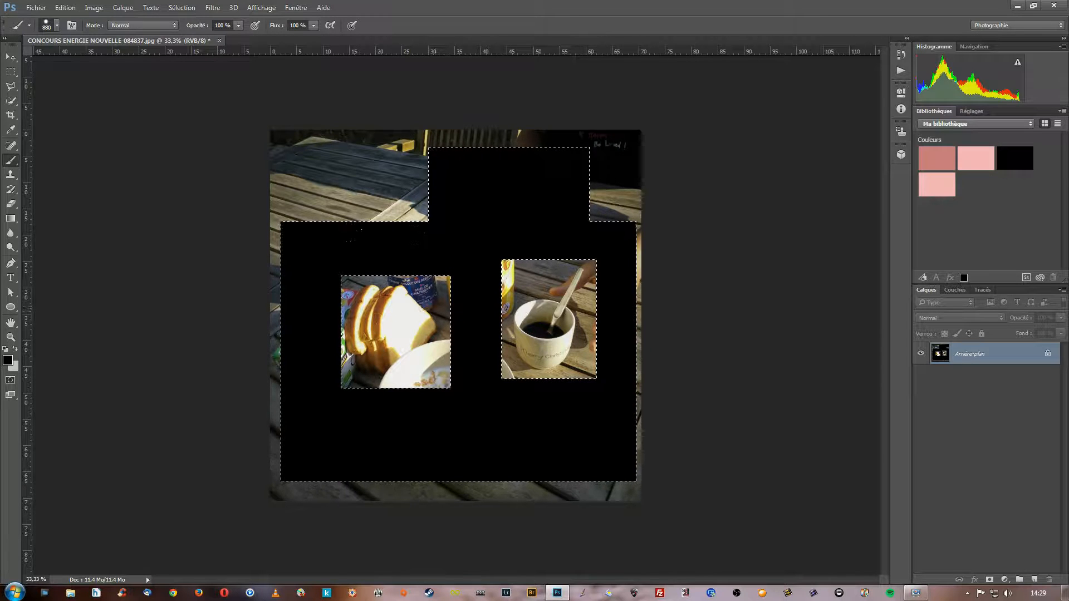
key(ctrl+z)
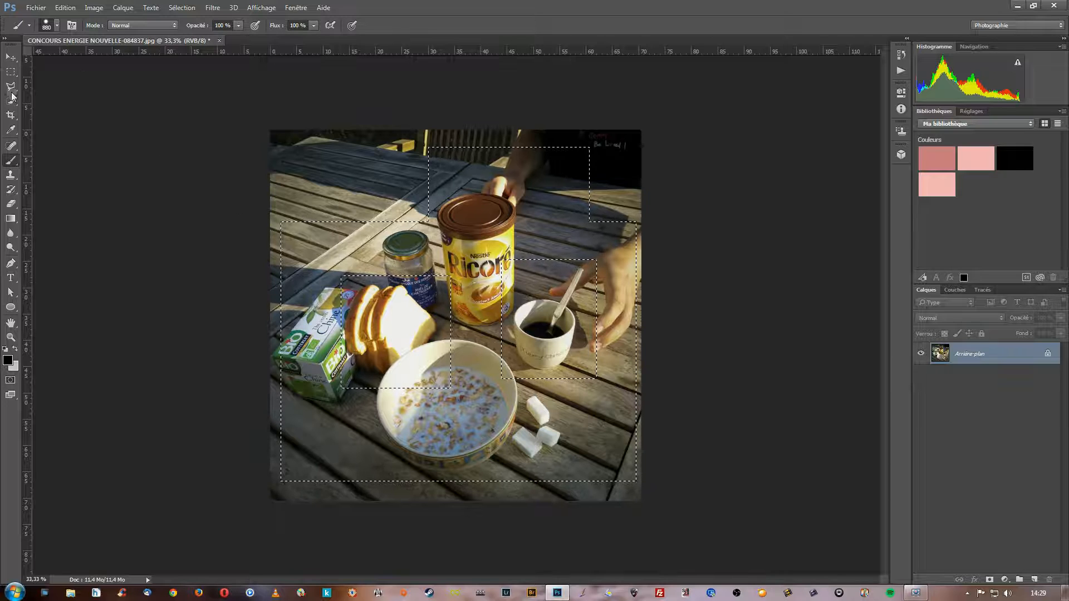
- Intersect the selection with successive overlapping rectangles down to a small area on the jar lid, and deselect it
click(10, 71)
click(87, 25)
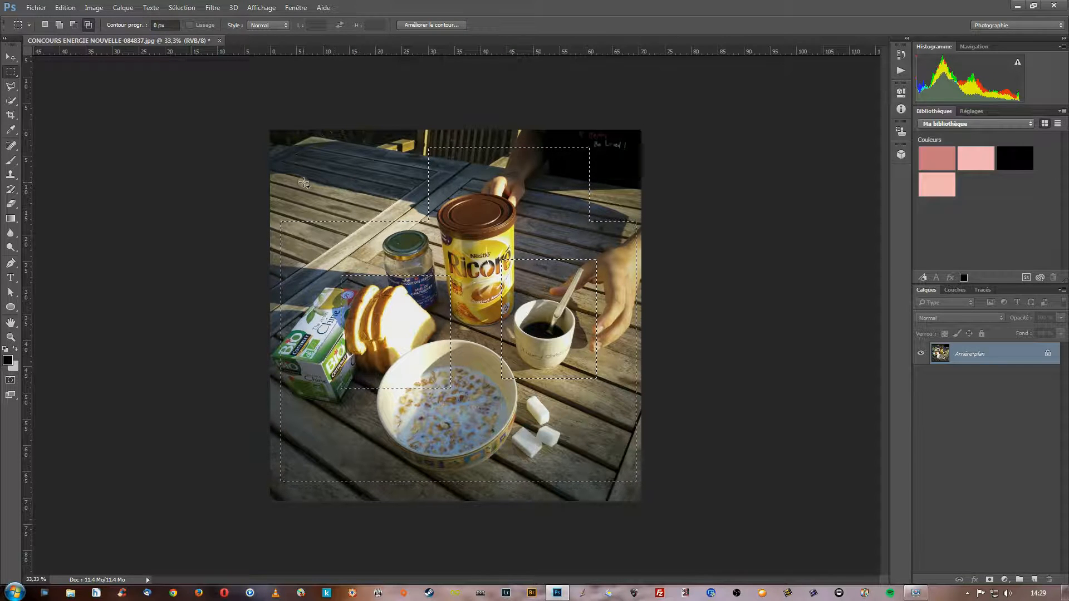
drag(304, 182, 415, 349)
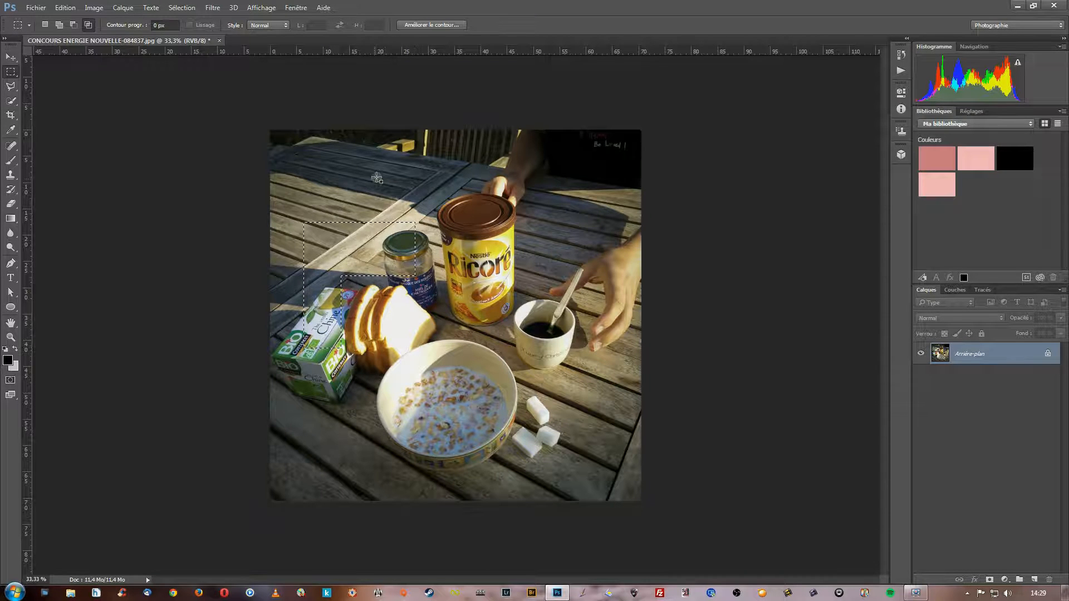
drag(384, 171, 454, 260)
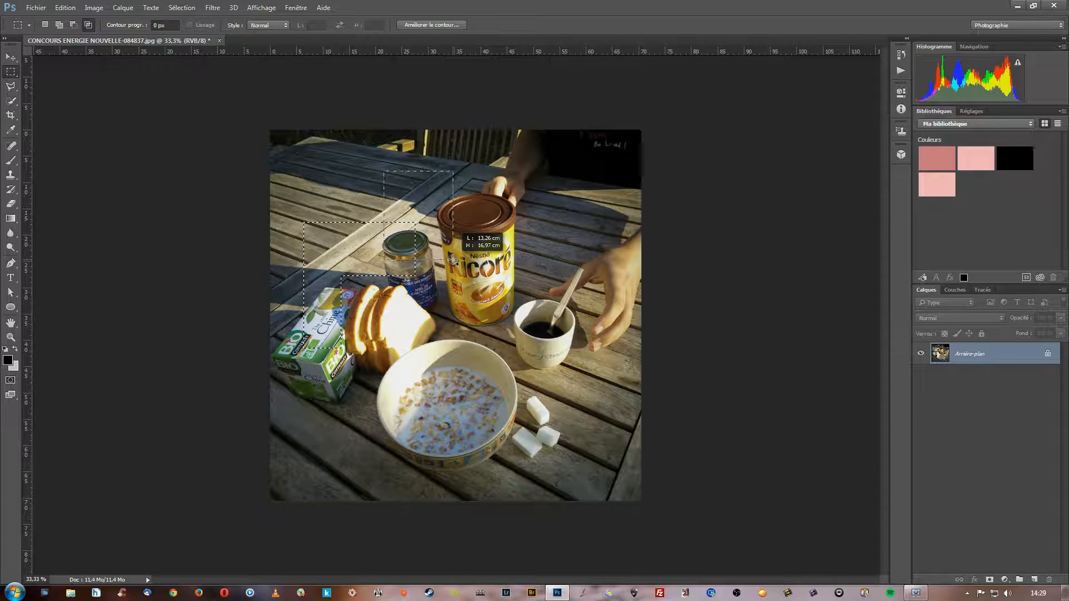
drag(453, 259, 440, 284)
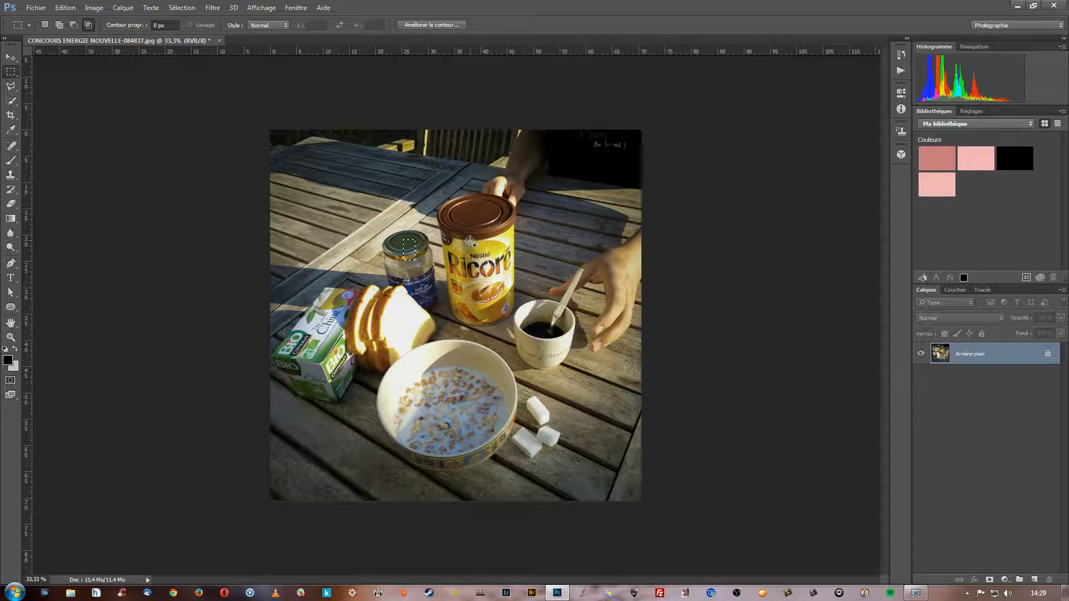
key(ctrl+d)
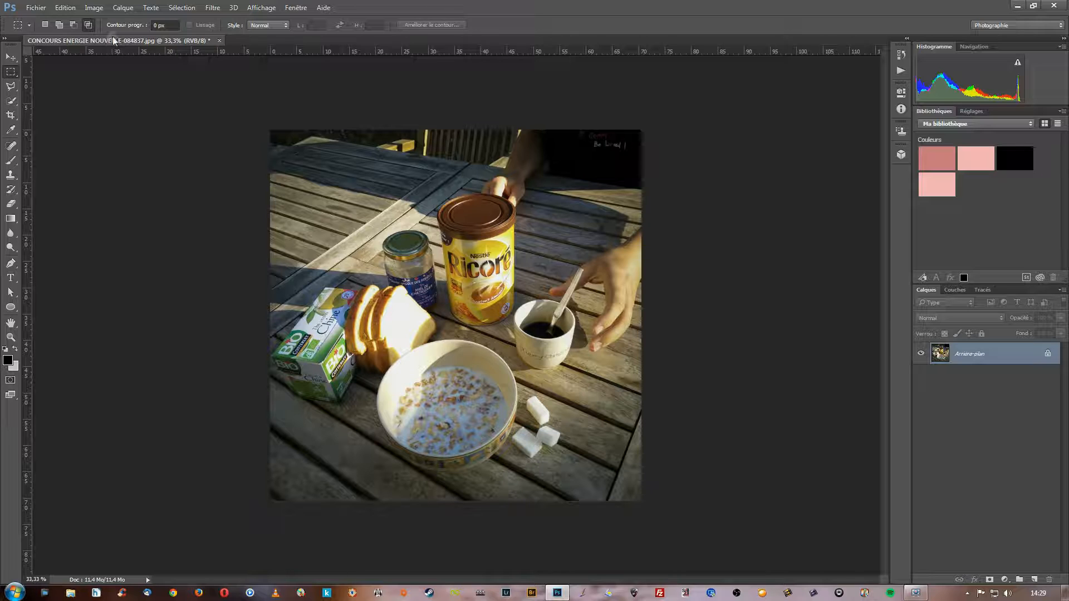
- Draw a new square selection over the breakfast items with fixed 1:1 proportions, and shift it slightly up and left
click(45, 25)
click(266, 25)
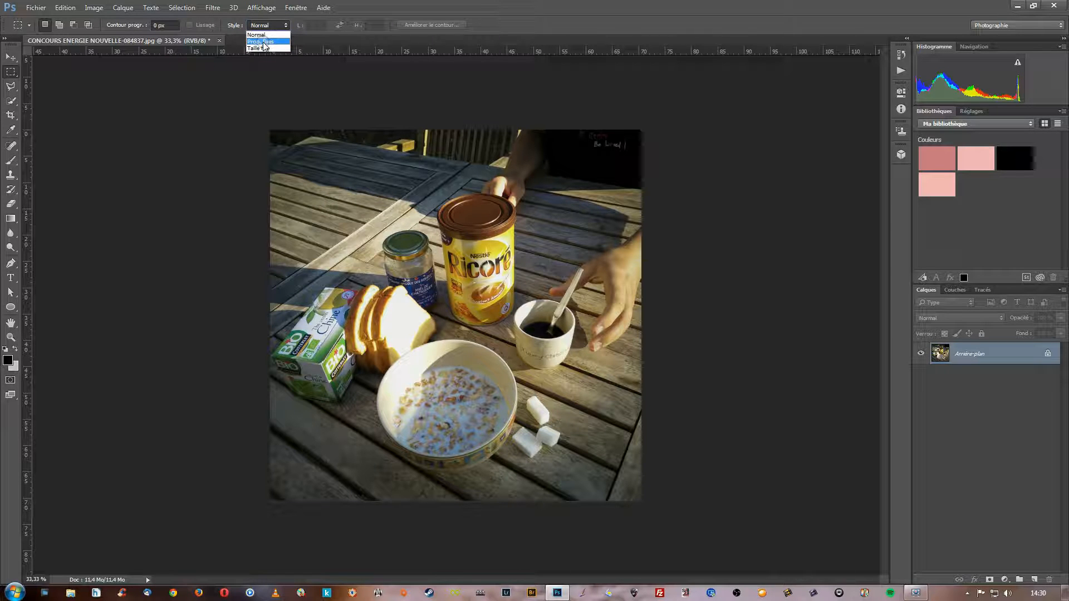
click(263, 43)
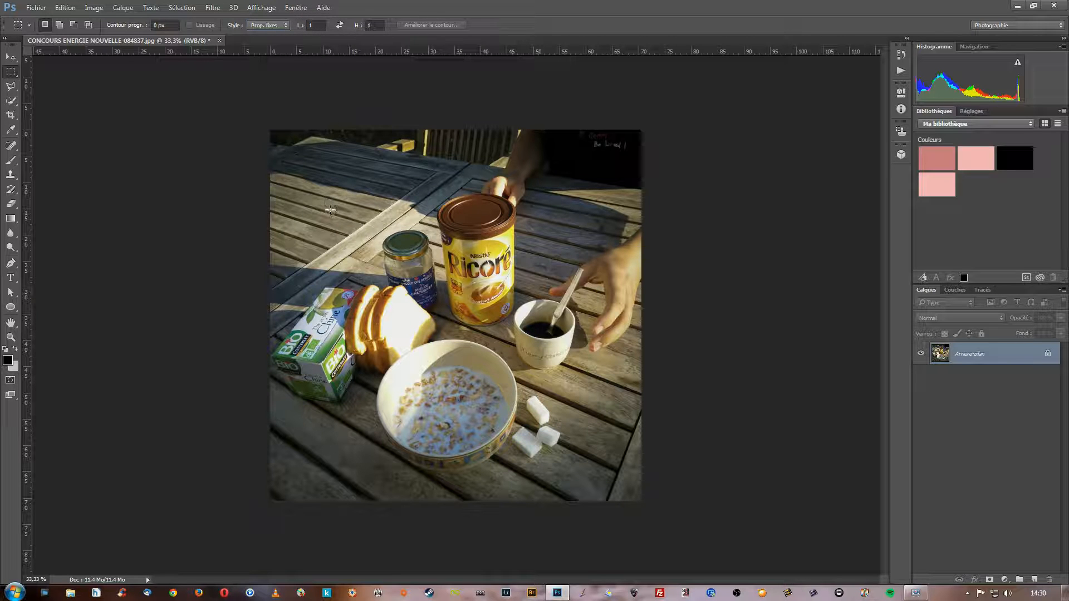
drag(325, 196, 615, 494)
mouse_move(504, 354)
mouse_down()
mouse_move(502, 336)
mouse_move(494, 358)
mouse_up()
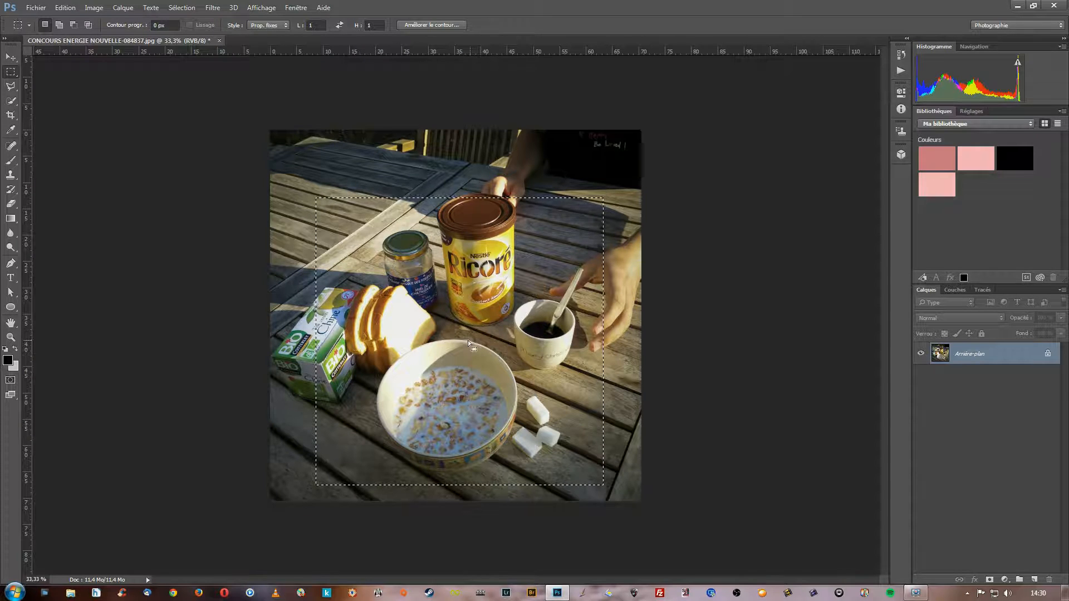
mouse_move(462, 328)
mouse_down()
mouse_move(443, 326)
mouse_move(452, 323)
mouse_up()
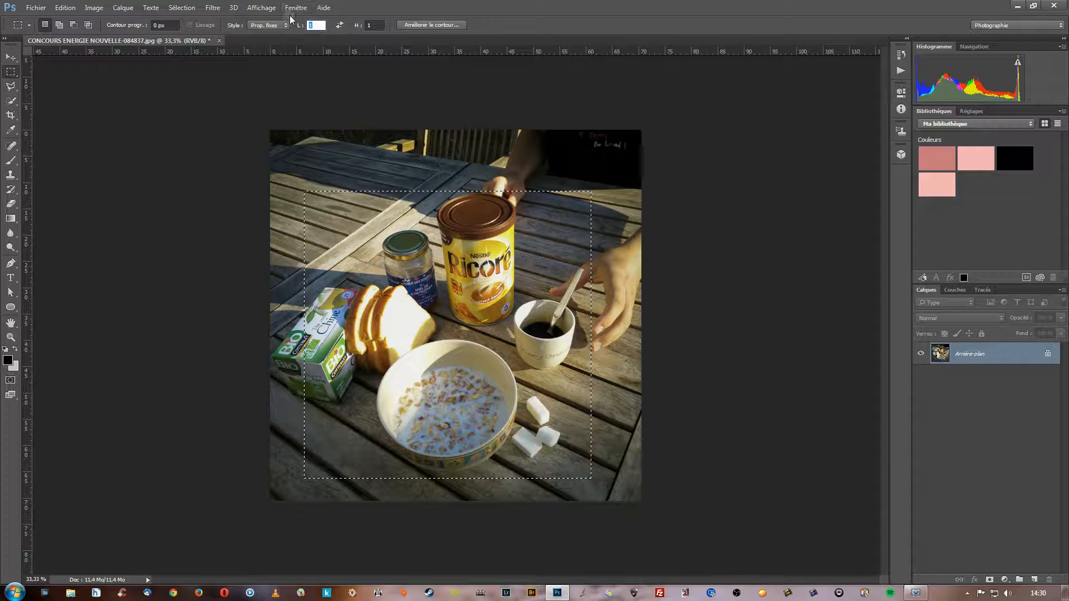
- Set the fixed proportions to 16 by 9, draw a selection over the breakfast items with them, and deselect it
text(16)
key(Tab)
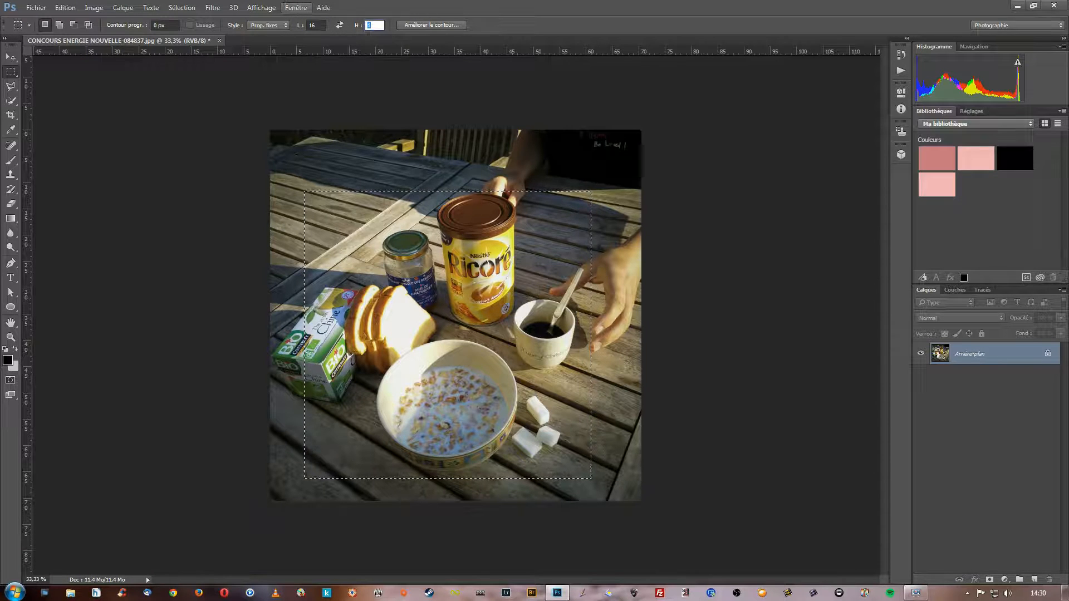
text(9)
key(Tab)
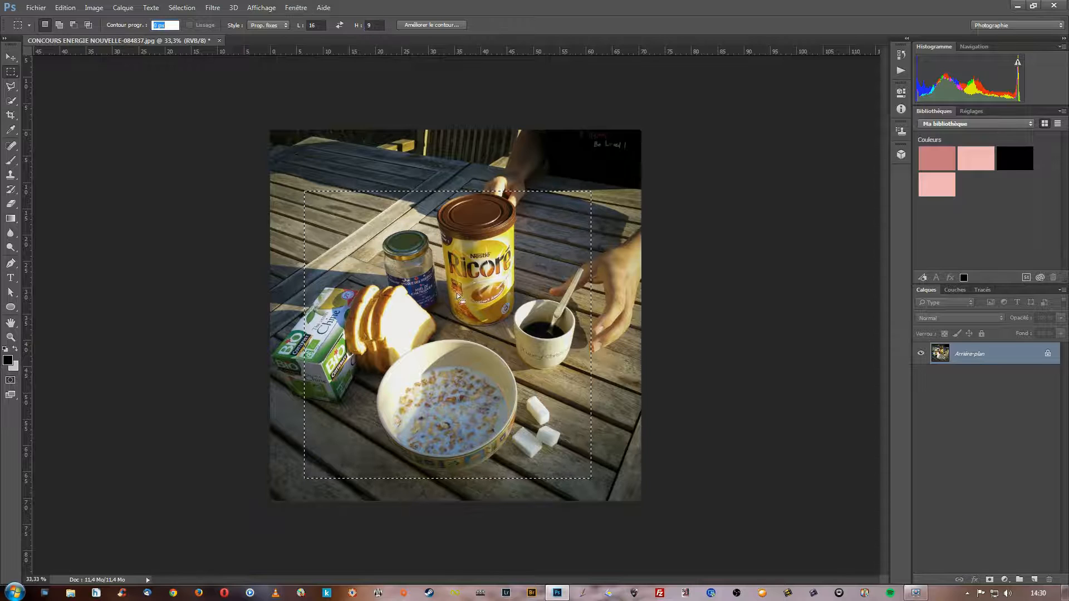
click(388, 236)
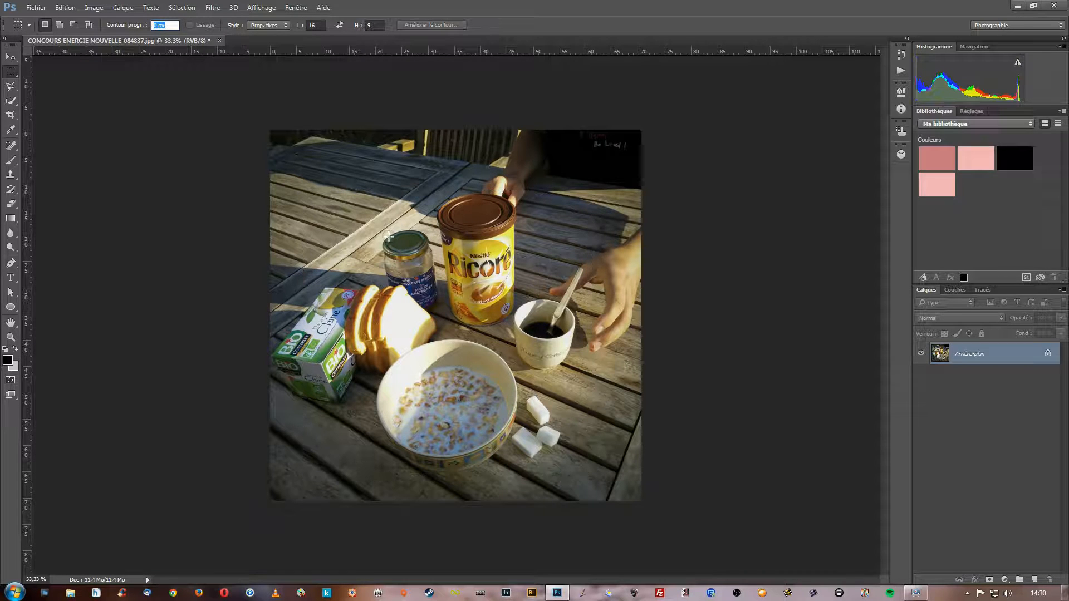
click(369, 225)
drag(362, 269, 616, 495)
click(465, 315)
- Switch the marquee style to fixed size (Taille fixe) and check the photo's pixel dimensions in the image size settings
click(273, 25)
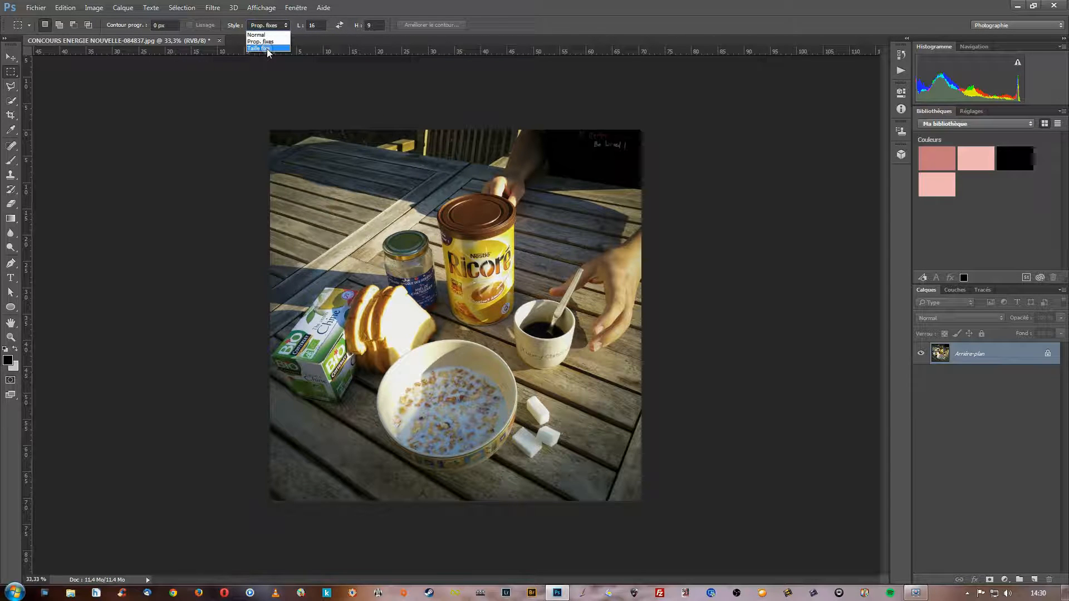
click(266, 49)
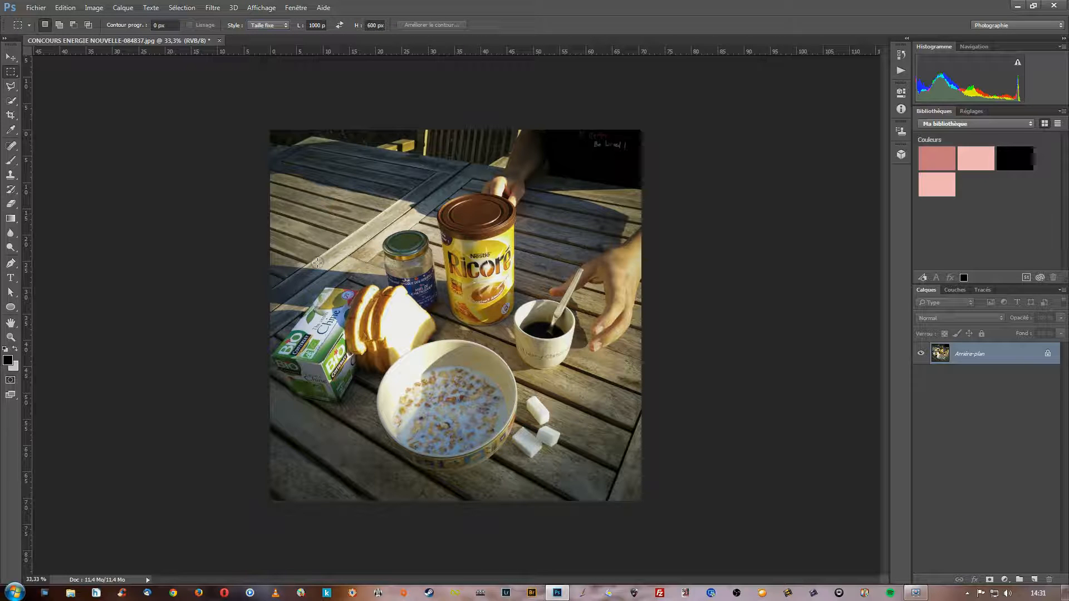
key(ctrl+alt+i)
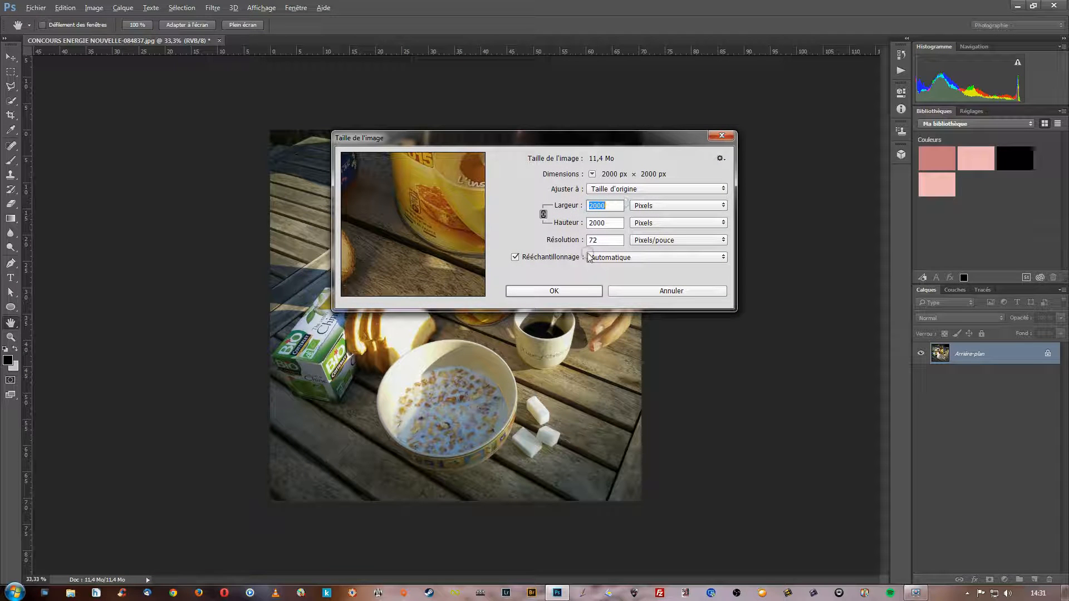
click(554, 291)
key(m)
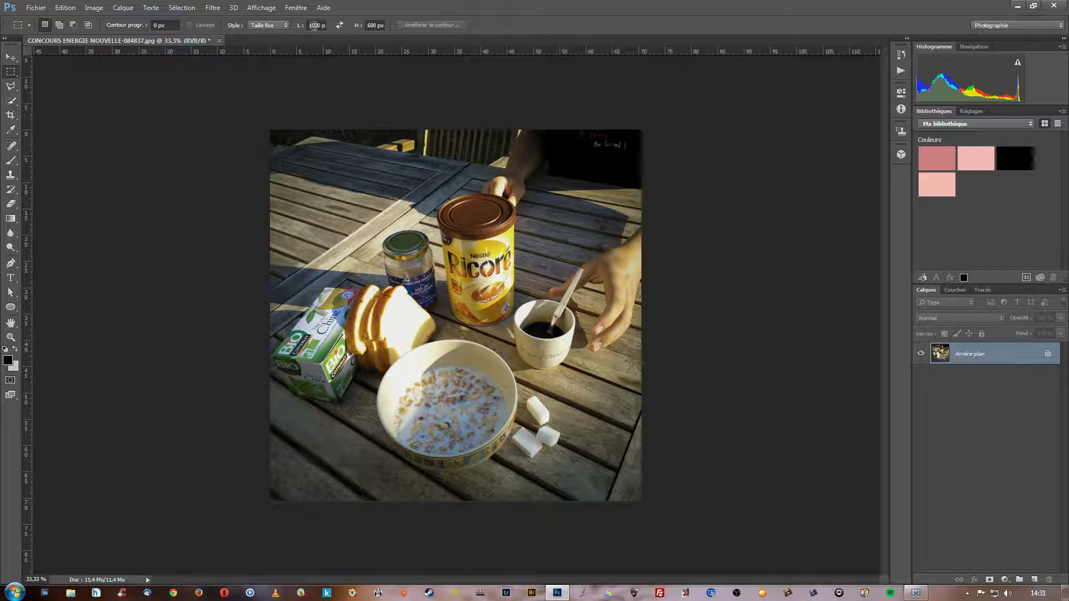
- Place a fixed-size selection of 2000 × 400 px across the photo's full width, and move it down over the bread and coffee cup
click(265, 25)
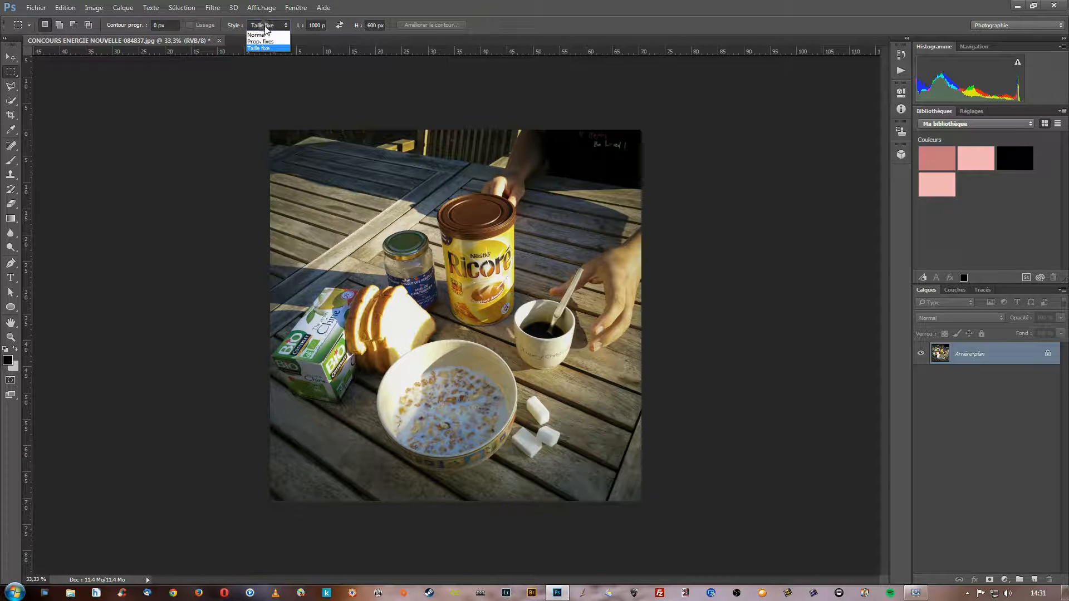
click(267, 49)
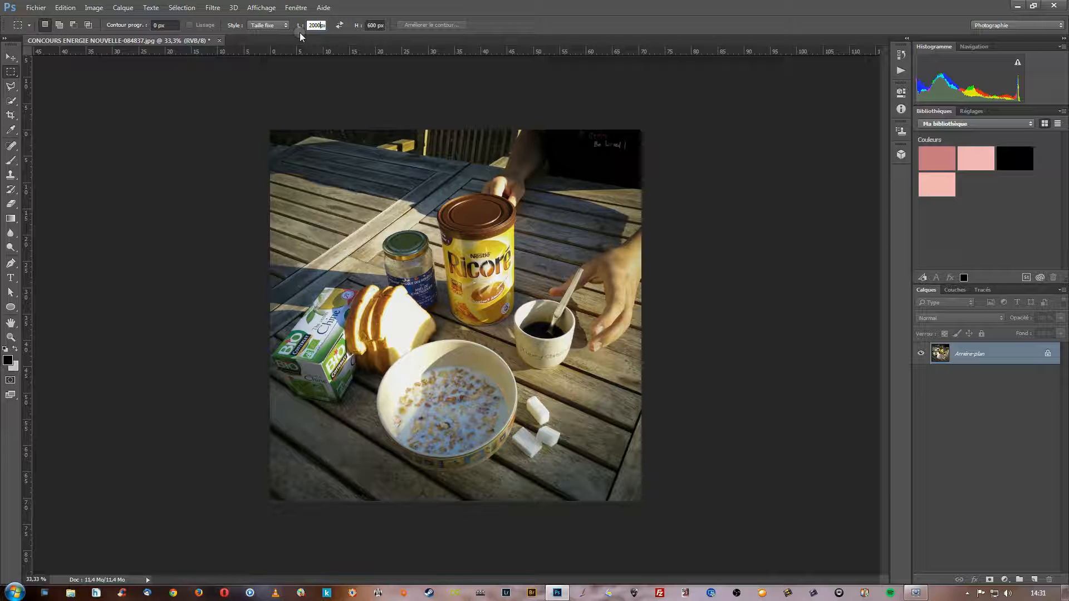
key(Tab)
text(400)
key(Tab)
click(269, 222)
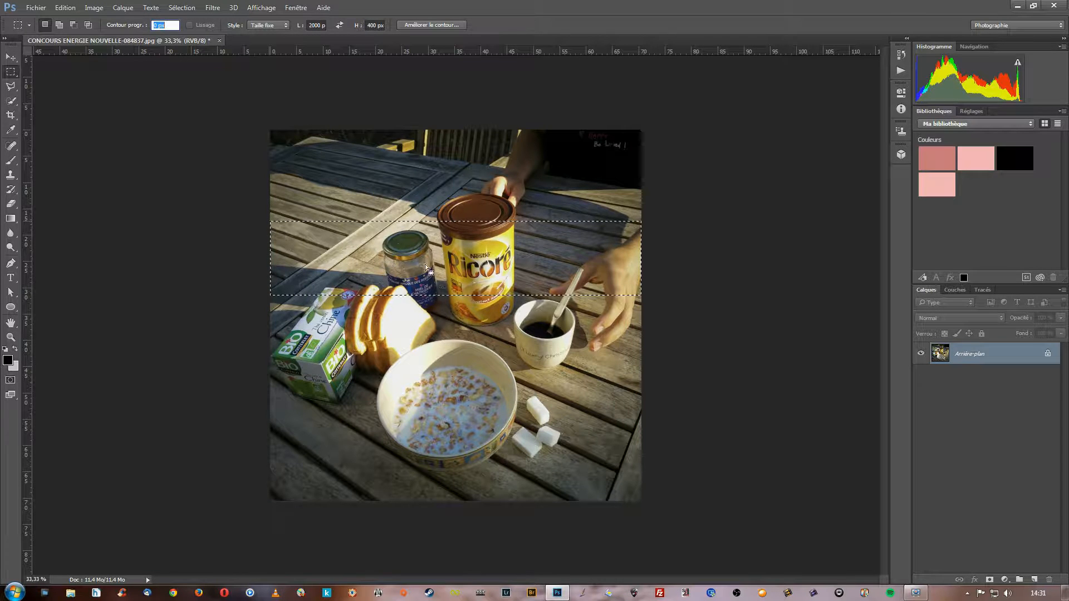
drag(437, 280, 423, 345)
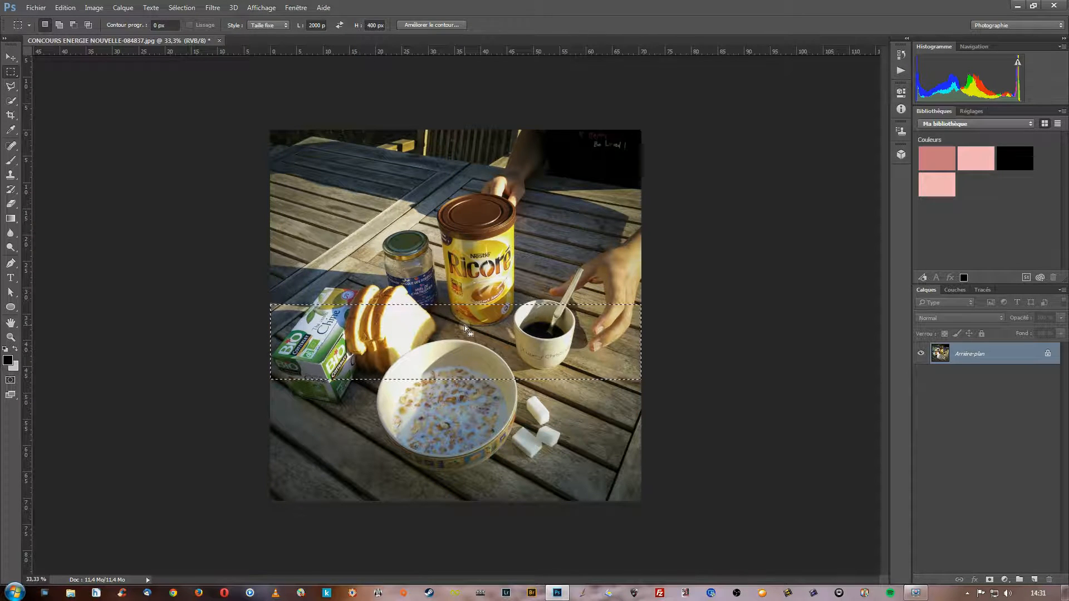
- Try cropping the image to the wide fixed-size selection, and undo the crop
click(93, 7)
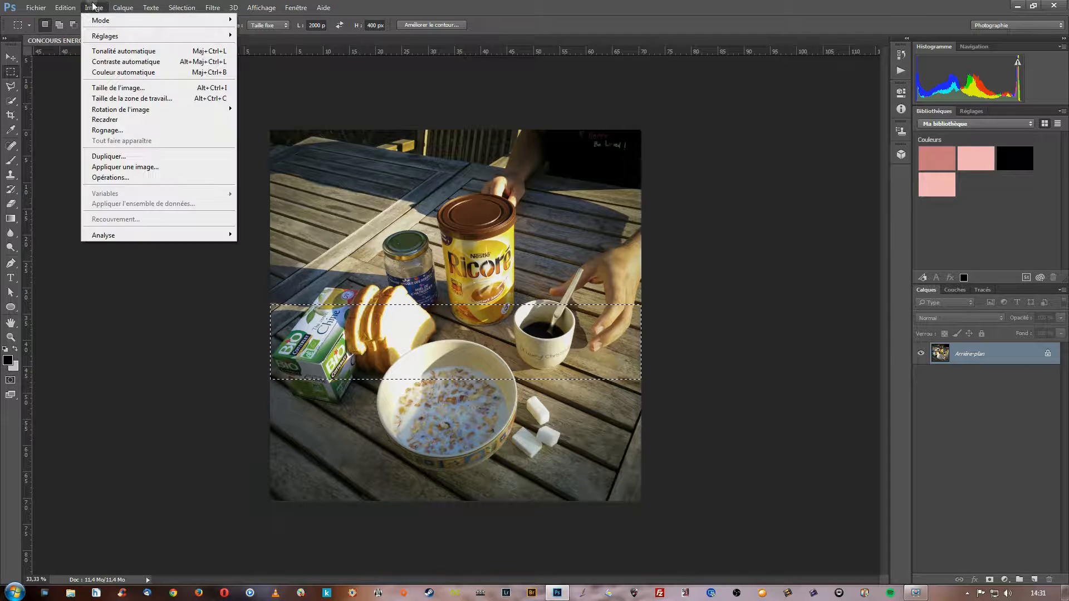
click(111, 119)
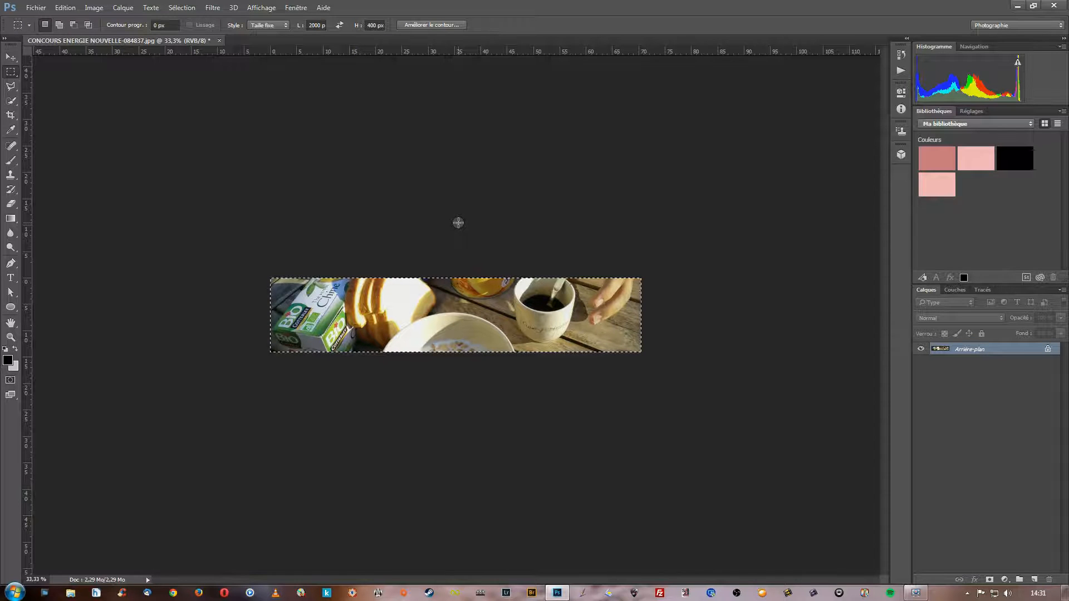
key(ctrl+z)
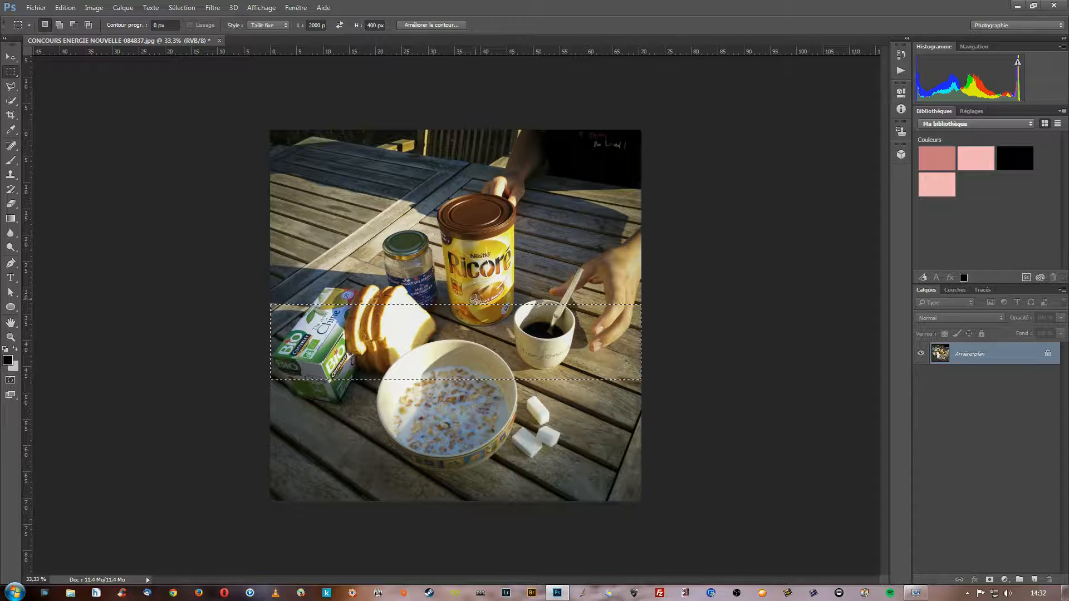
- Replace the wide selection with another fixed-size one slightly higher on the photo, and return the marquee style to Normal
click(400, 300)
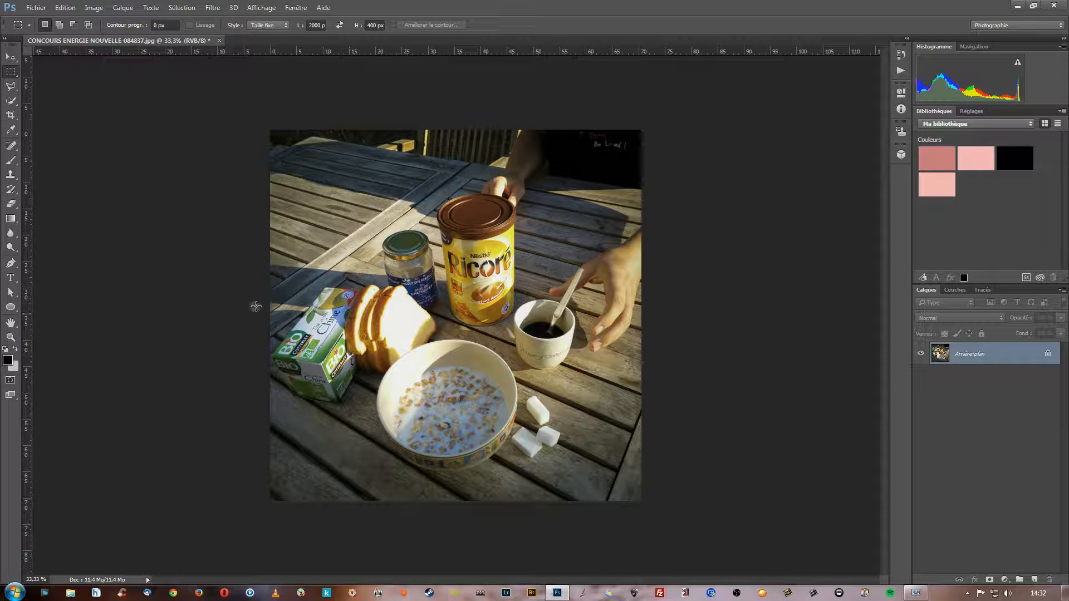
drag(327, 222, 514, 252)
click(267, 25)
click(266, 33)
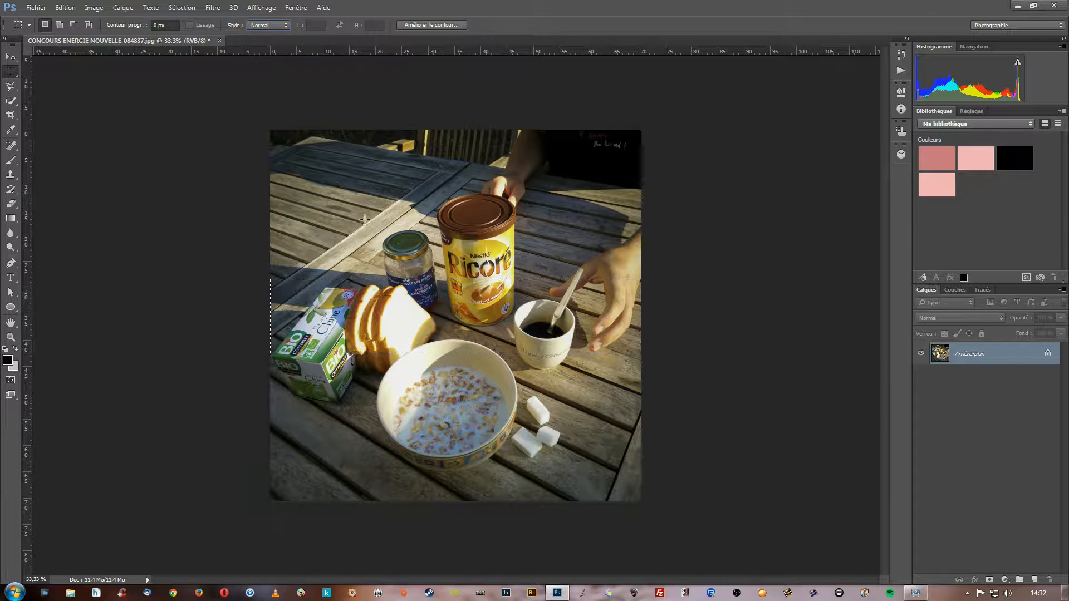
- Draw a new freehand rectangular selection about 64 × 47 cm around the breakfast items, and shift it slightly down
click(354, 266)
drag(287, 219, 624, 467)
drag(481, 338, 483, 345)
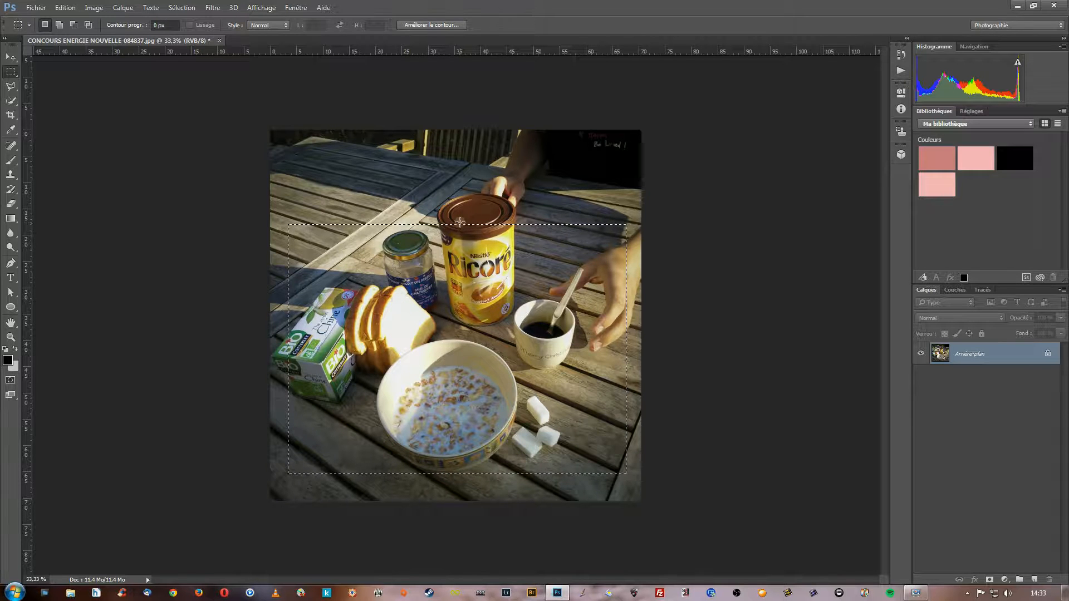
- Add a rectangle about 32 × 26 cm around the can's upper part to the selection, and subtract one about 20 × 29 cm around the cup
key(shift)
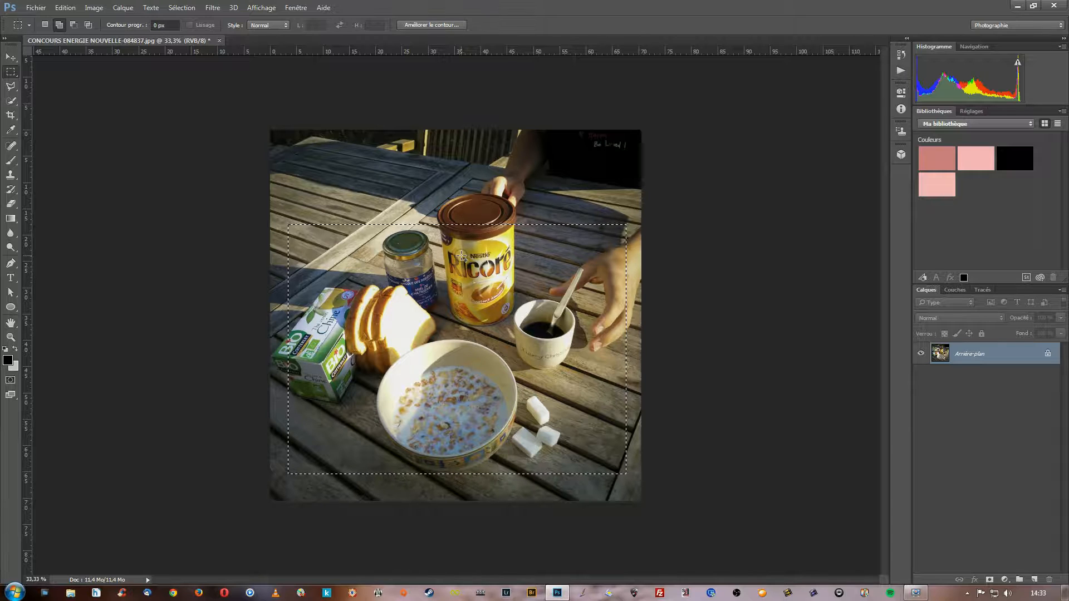
drag(408, 147, 578, 285)
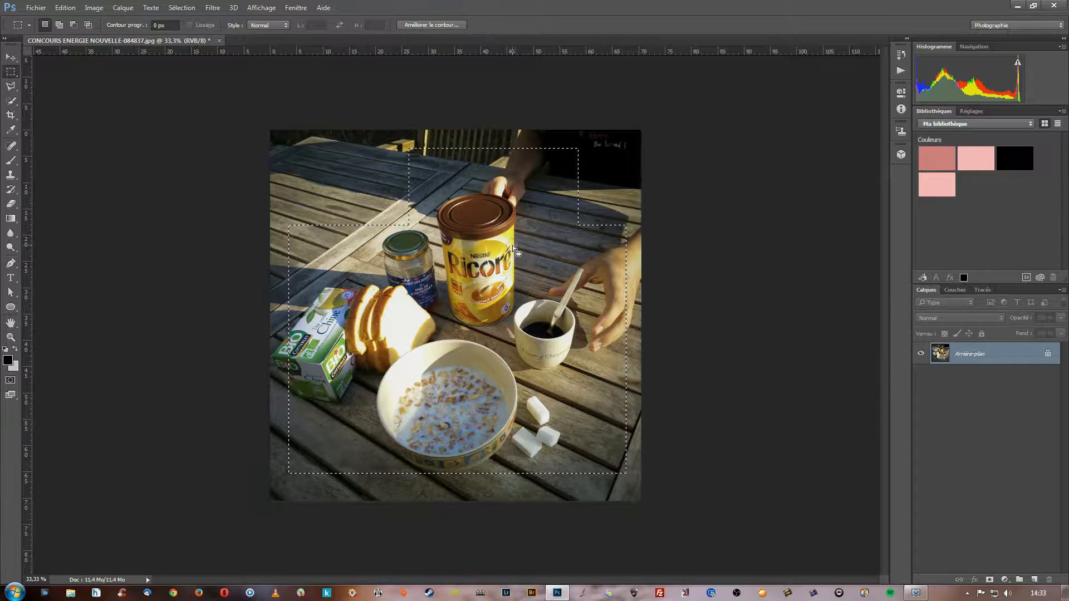
key(alt)
drag(497, 245, 602, 398)
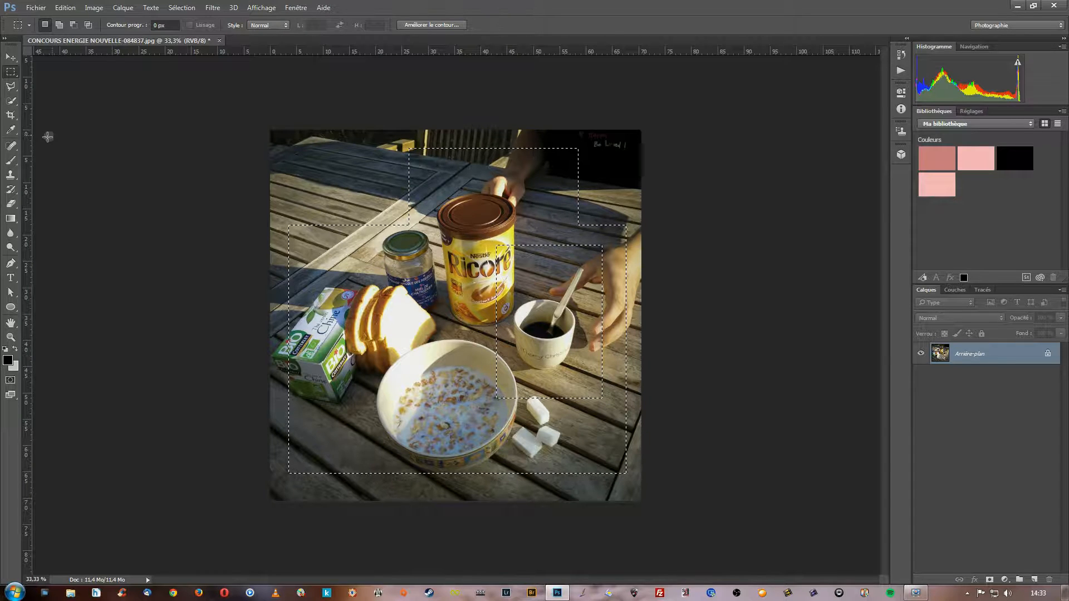
- Try painting the combined selection black with the Brush around the cup cut-out, and undo the painting
click(10, 160)
mouse_move(301, 242)
mouse_down()
mouse_move(363, 209)
mouse_move(535, 390)
mouse_up()
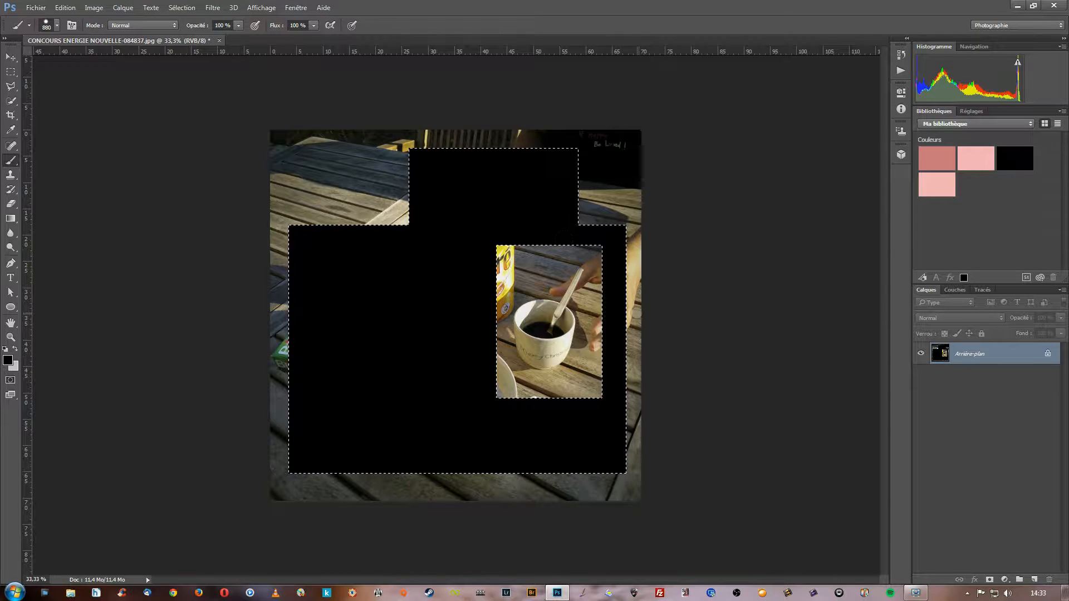
key(ctrl+z)
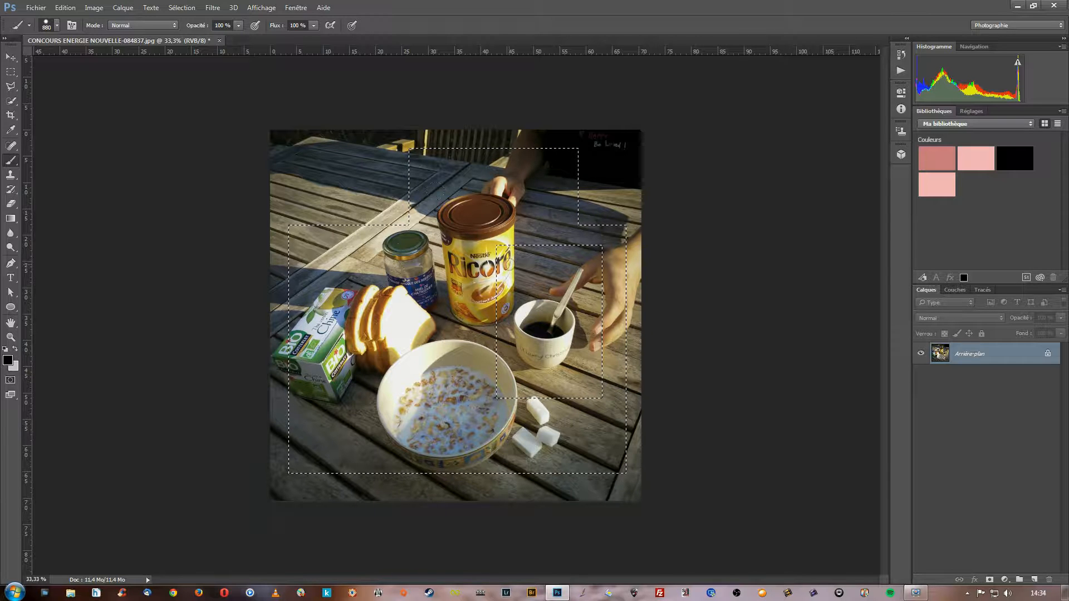
- Add a small rectangle to the selection's upper-left edge, subtract one around the sliced bread, and deselect everything
click(10, 71)
drag(343, 217, 388, 258)
key(alt)
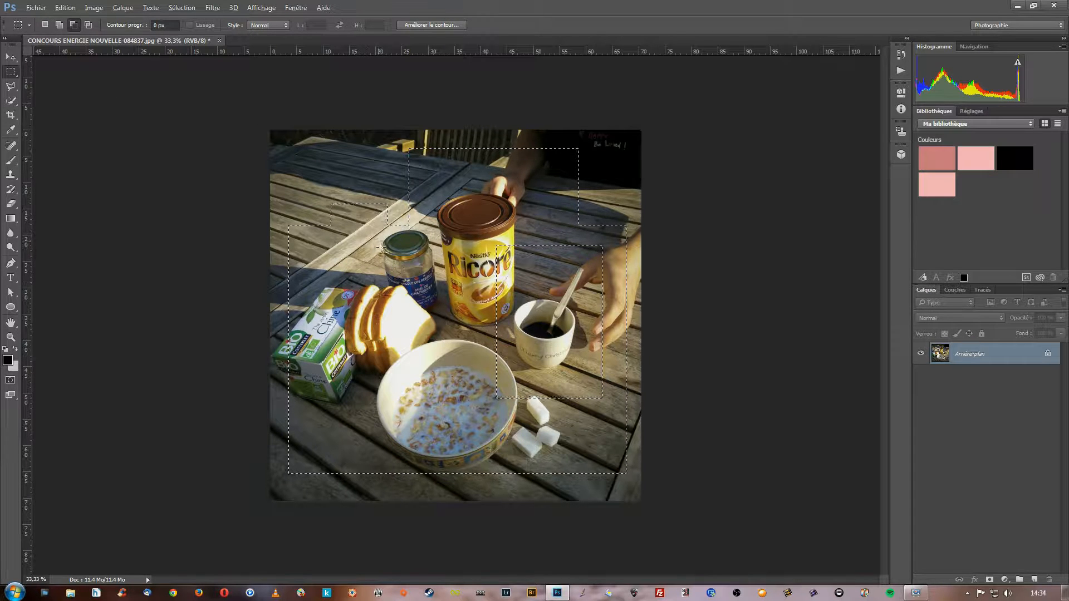
drag(342, 279, 444, 384)
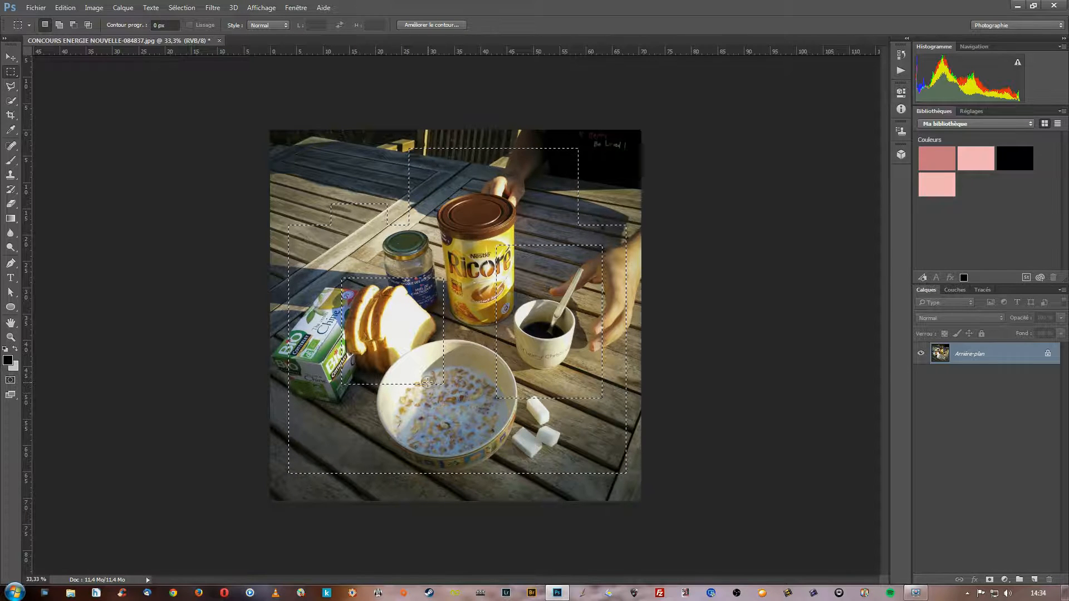
key(ctrl+d)
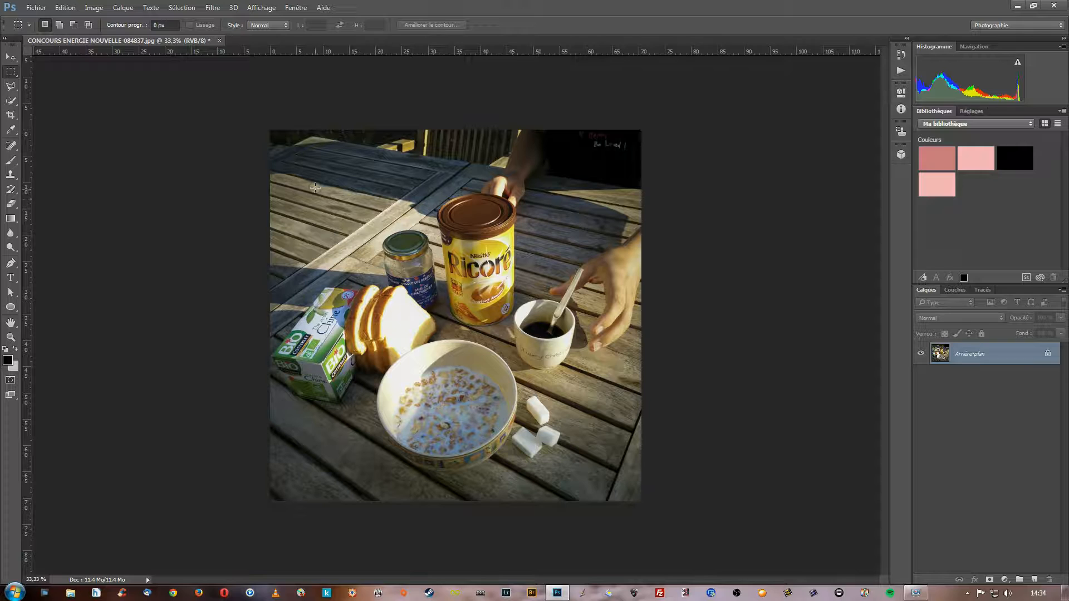
- Draw a large selection over the breakfast items and a smaller one over the jar and can, deselecting each
drag(302, 191, 618, 436)
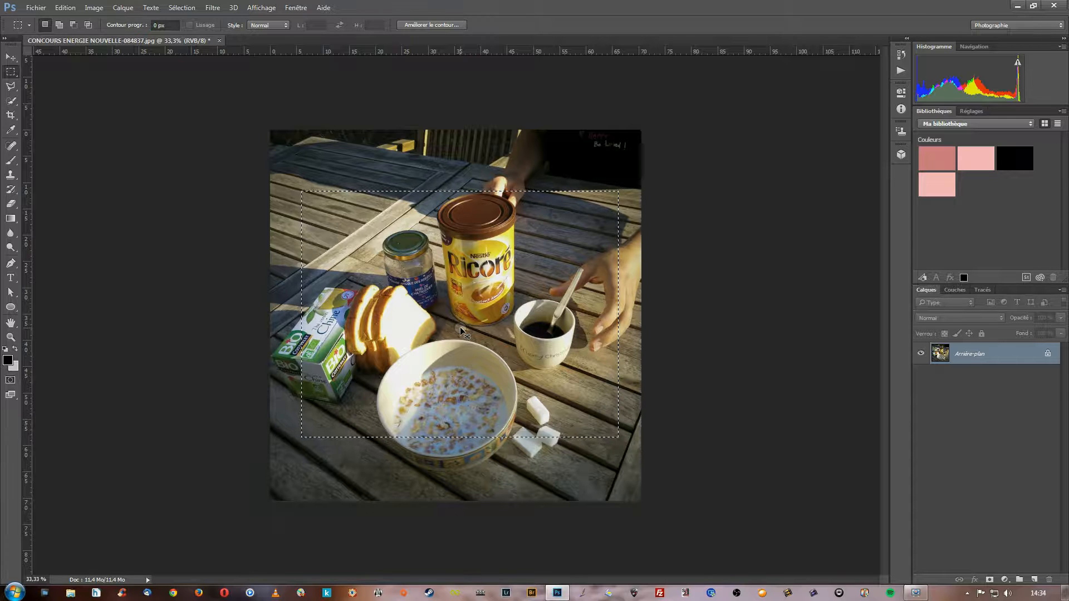
key(ctrl+d)
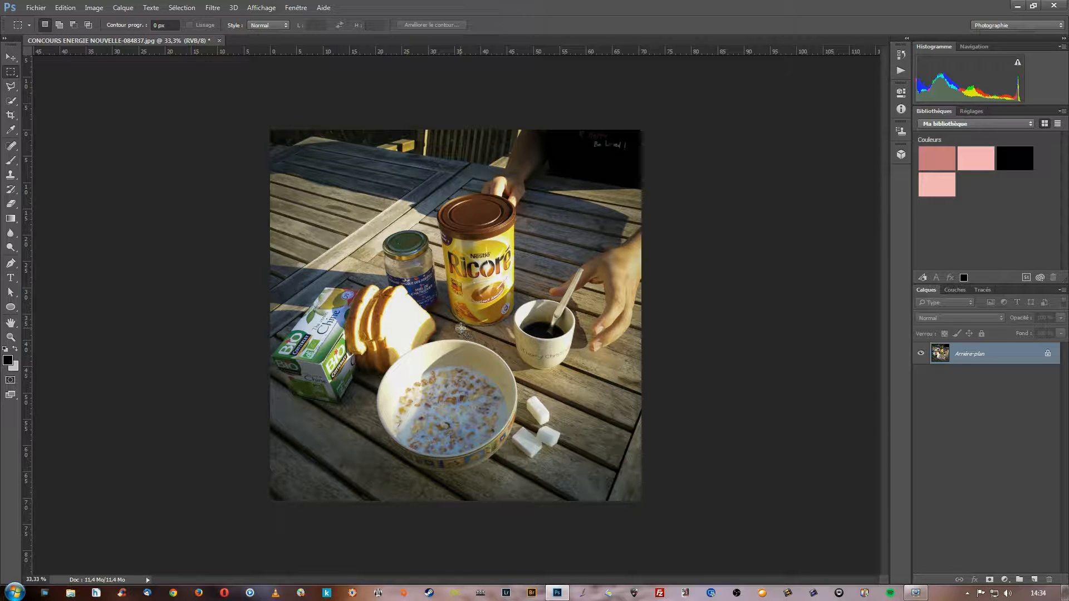
drag(305, 161, 483, 281)
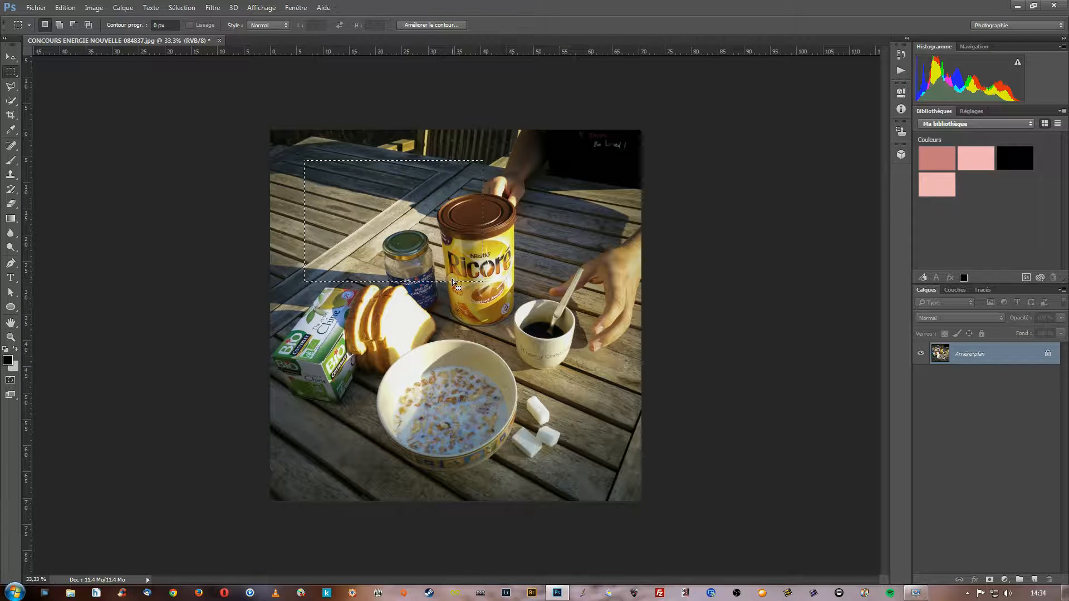
click(283, 225)
- Draw a selection about 60 × 44 cm over the breakfast items, and toggle its outline off, on and off again
drag(302, 202, 619, 432)
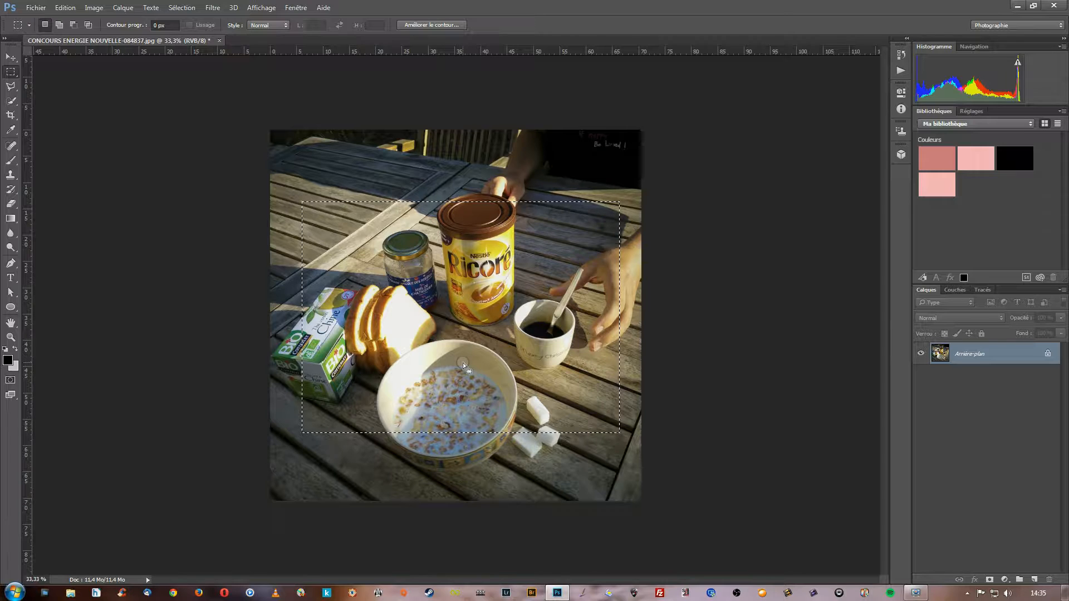
click(645, 261)
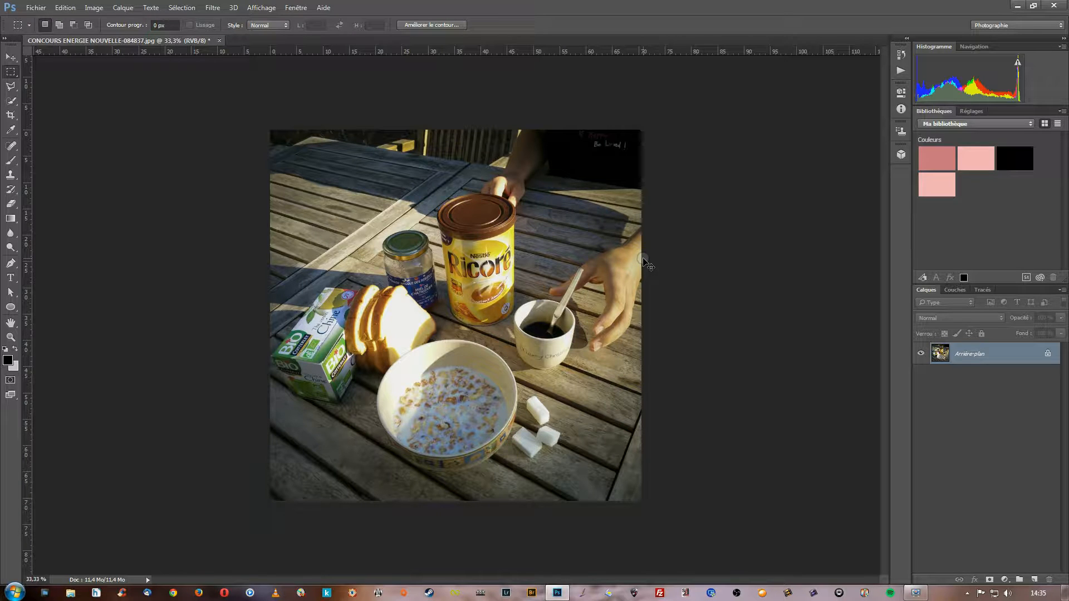
key(ctrl+shift+d)
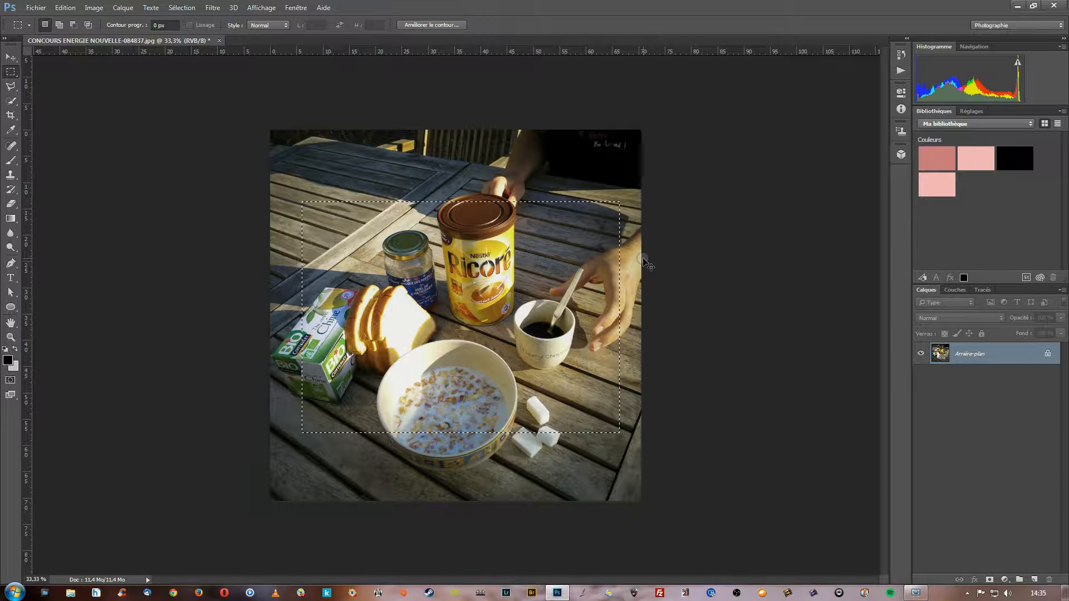
click(670, 320)
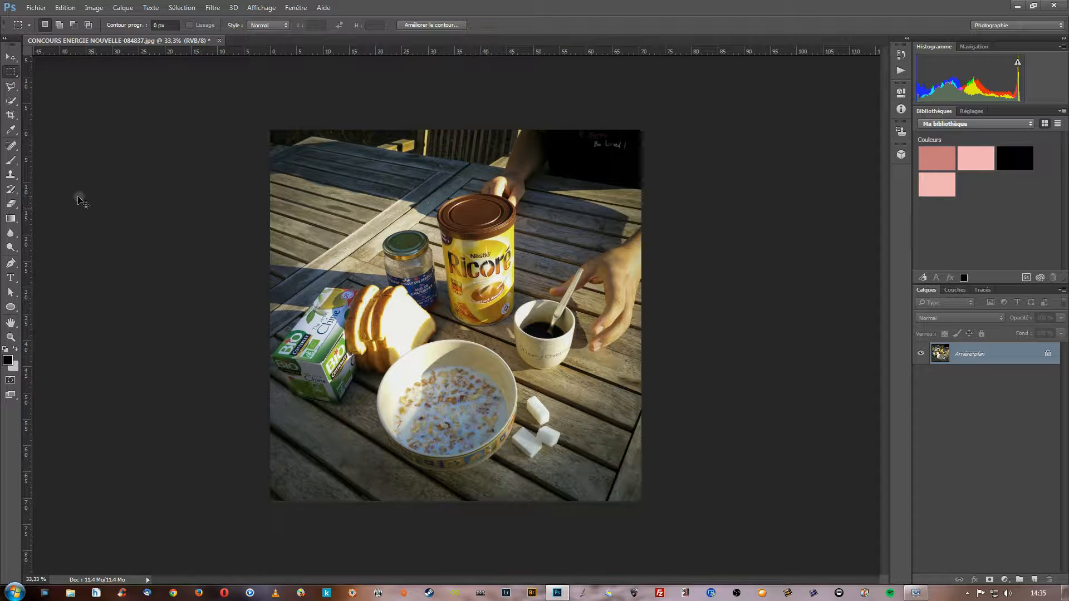
- Try painting black inside the hidden selection with the Brush, undo the painting, and toggle the selection outline on and off
click(10, 162)
mouse_move(329, 260)
mouse_down()
mouse_move(356, 241)
mouse_move(362, 411)
mouse_move(654, 291)
mouse_move(414, 350)
mouse_up()
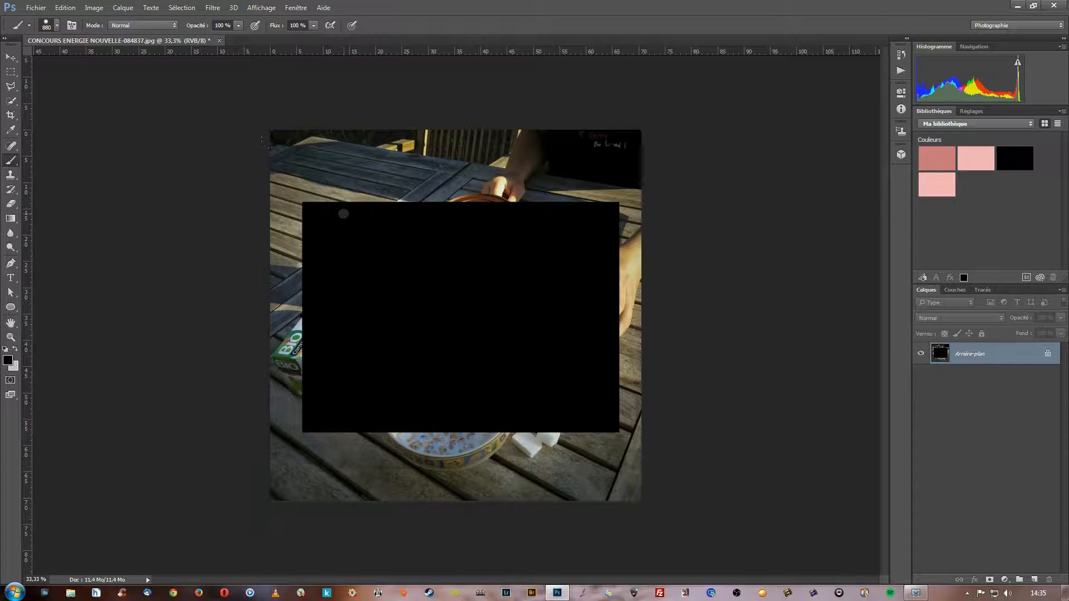
key(ctrl+z)
key(ctrl+h)
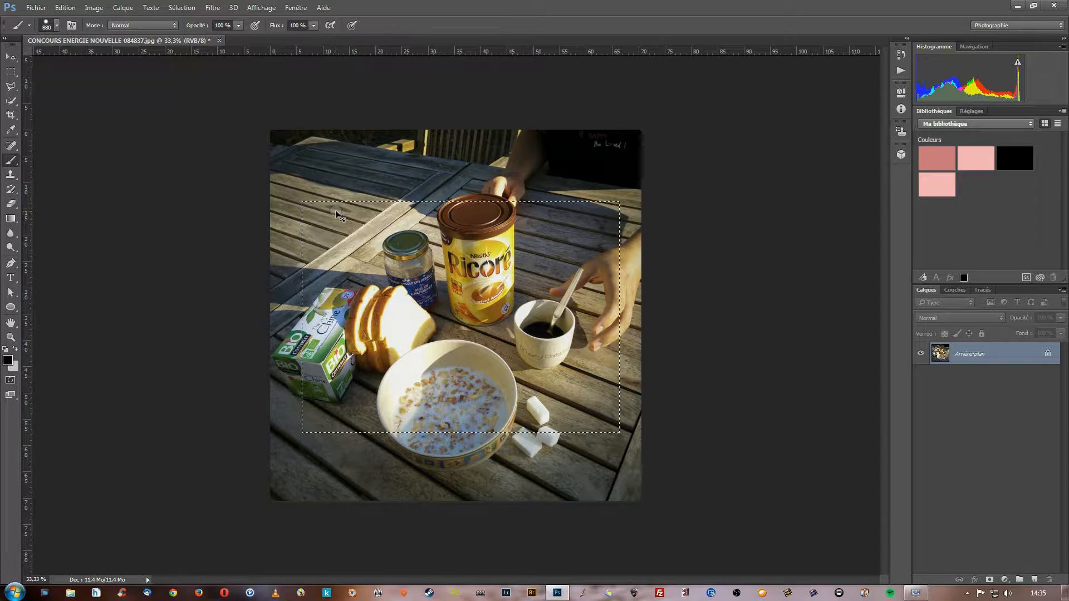
key(ctrl+d)
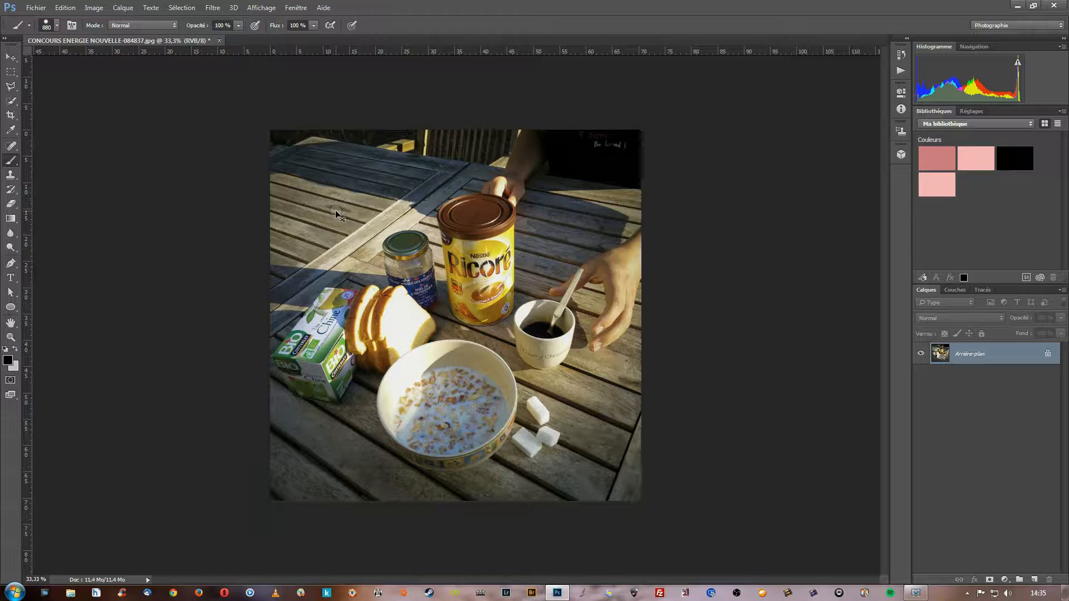
- Toggle the selection outline on and off, and activate the Rectangular Marquee tool
key(ctrl+h)
key(ctrl+h)
click(11, 72)
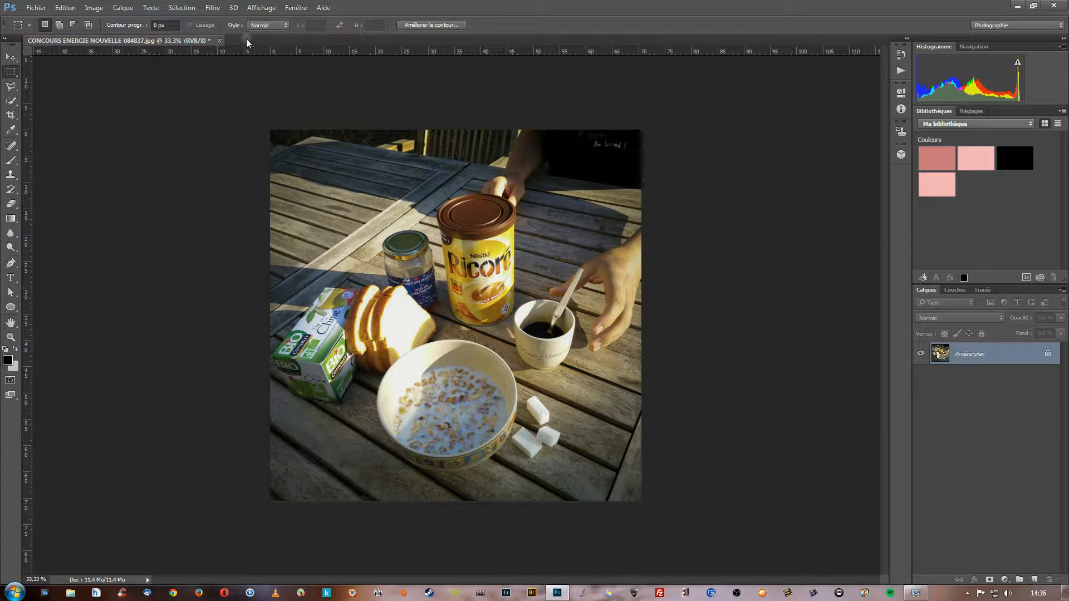
- Set the marquee style to a fixed ratio with width 1 and height 1, and return the style to Normal
click(282, 24)
click(276, 41)
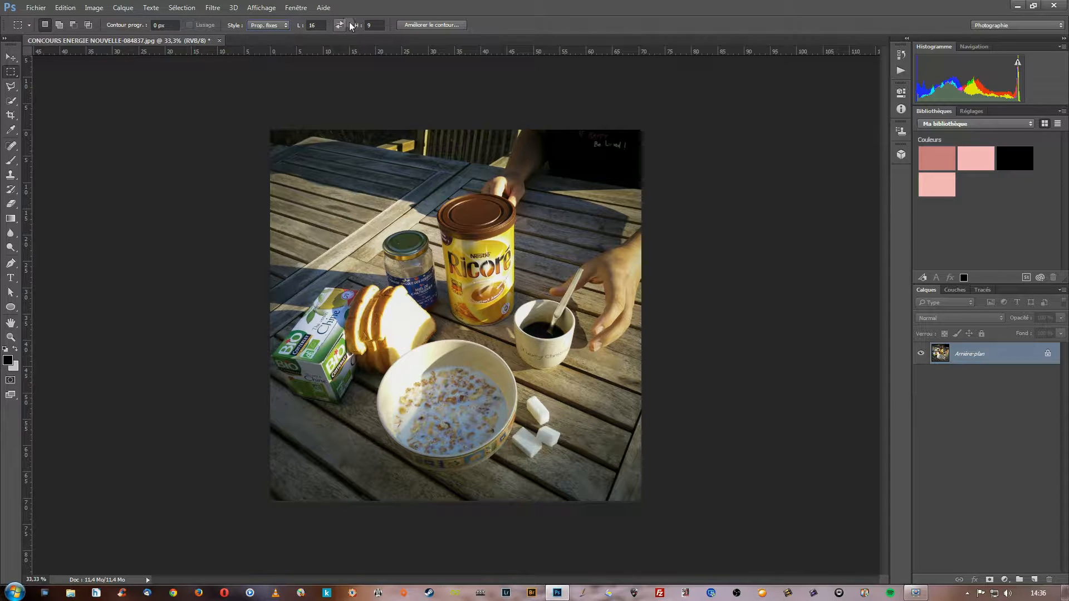
drag(320, 25, 255, 5)
text(1)
key(Tab)
text(1)
click(267, 25)
click(269, 35)
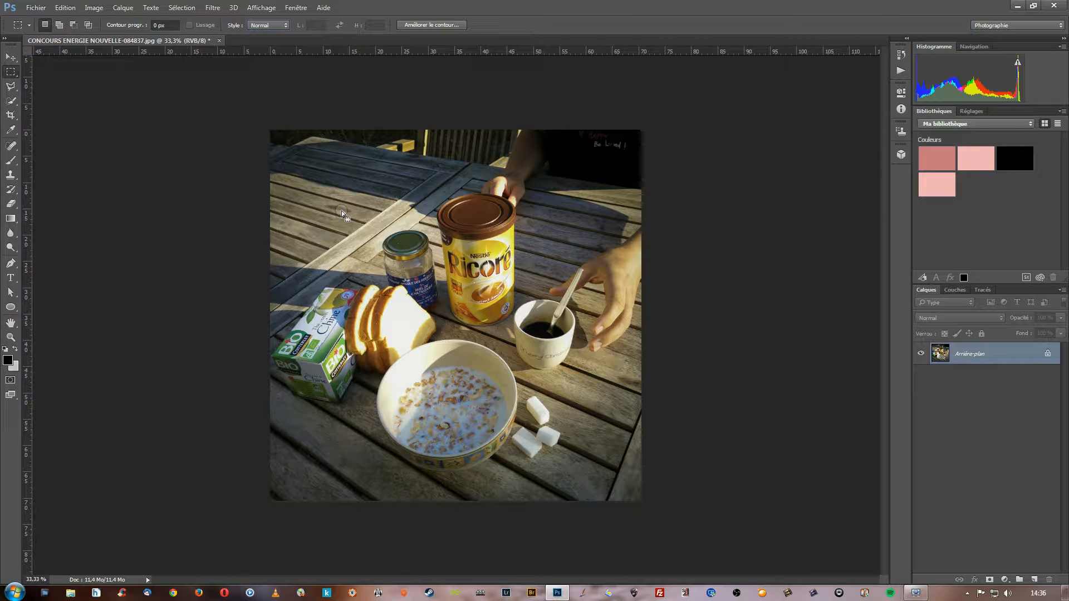
- Draw a selection constrained to a square over the breakfast items with the Rectangular Marquee, and deselect it
key(shift)
drag(335, 188, 546, 463)
key(shift)
click(355, 213)
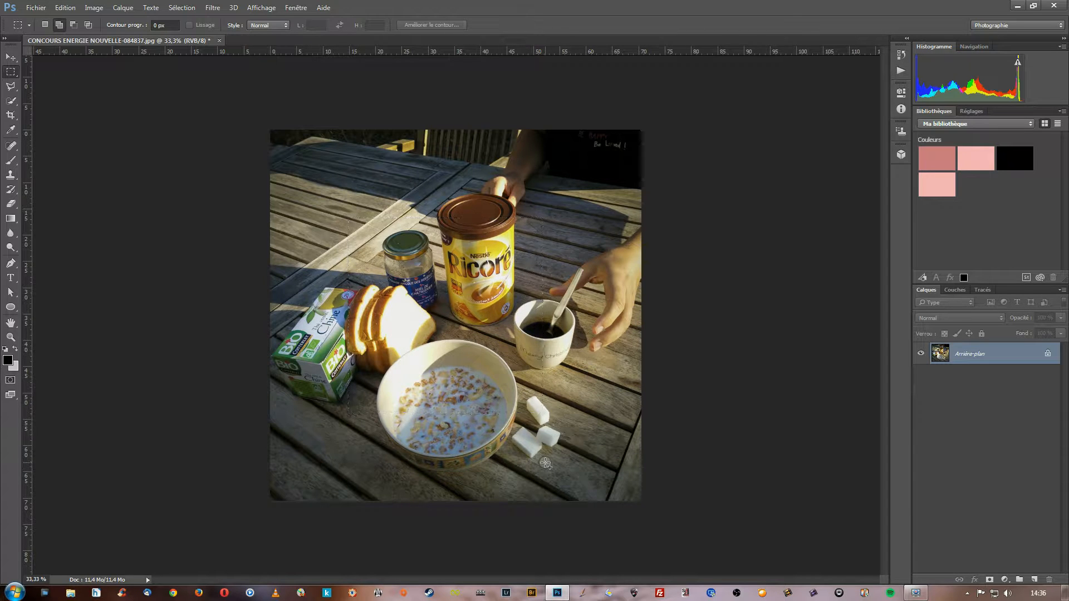
click(475, 389)
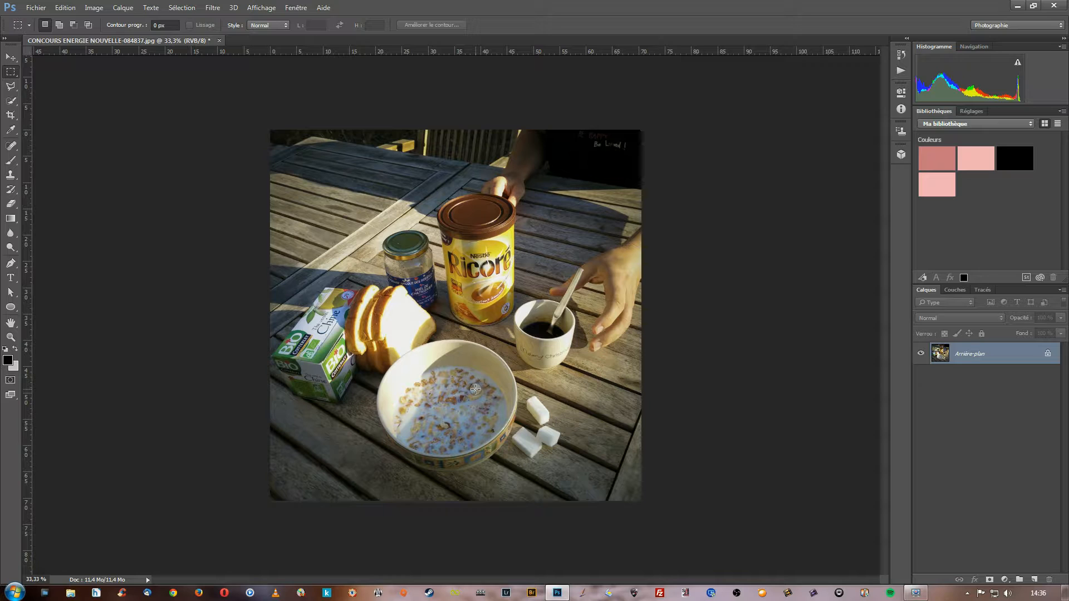
- With the Elliptical Marquee, draw a selection about 59 × 33 cm over the breakfast items and a taller one, deselecting each
click(8, 74)
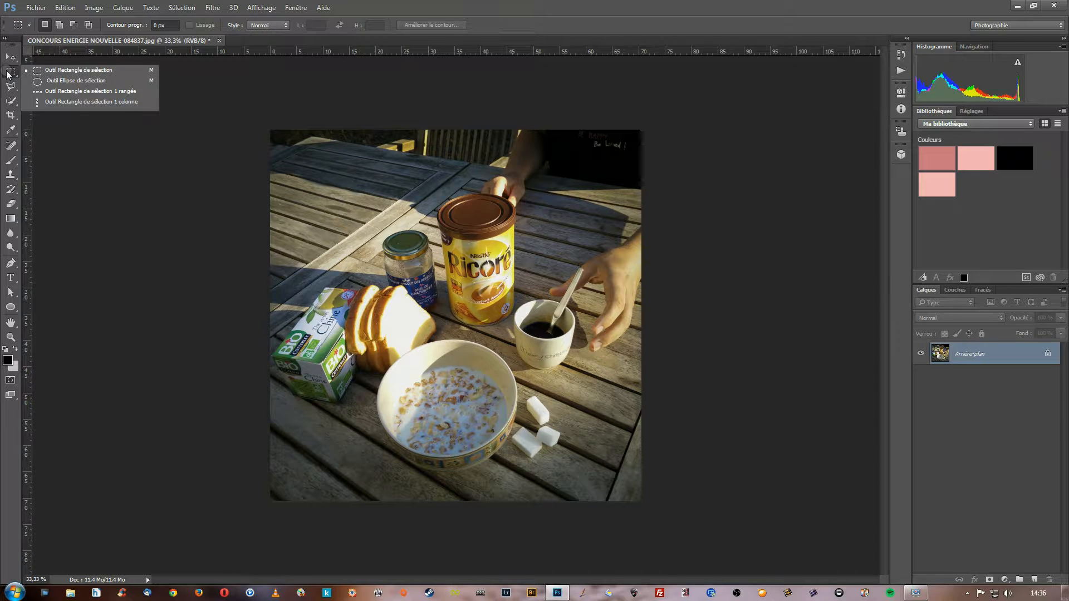
click(81, 82)
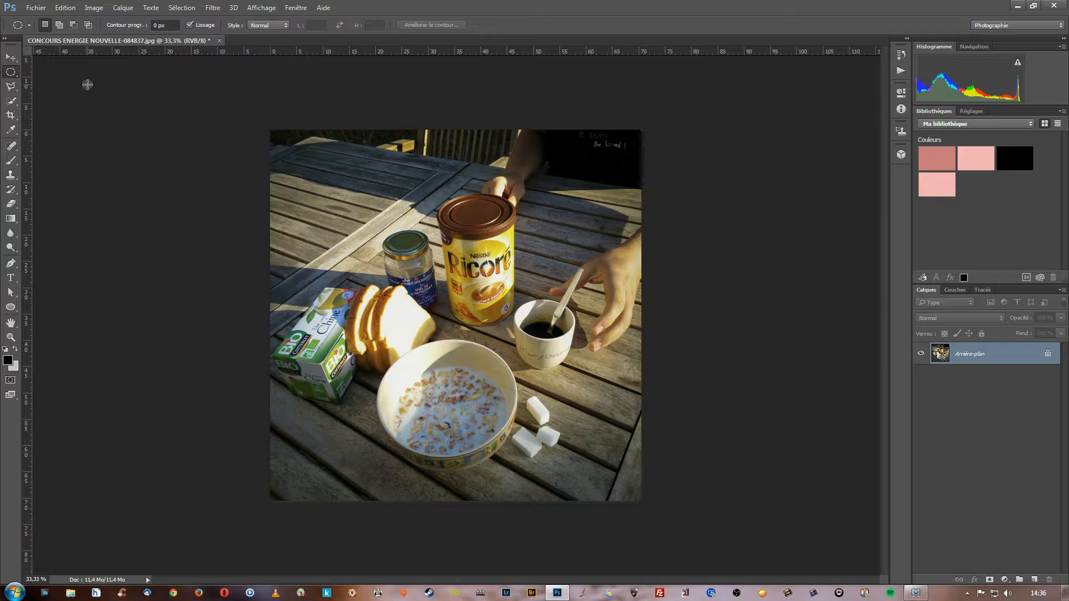
click(8, 73)
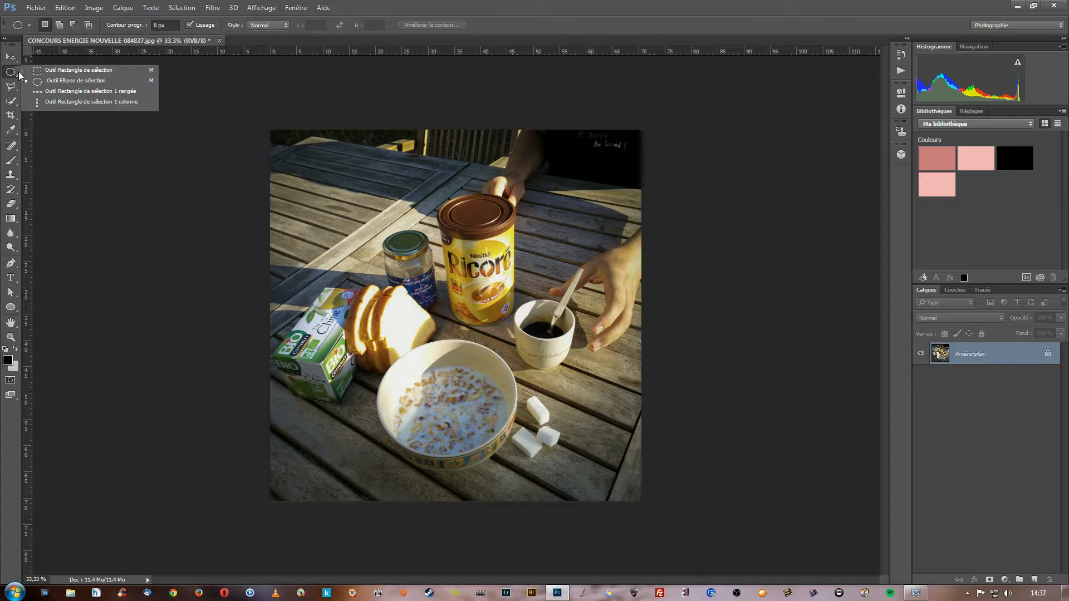
click(12, 73)
drag(314, 209, 623, 385)
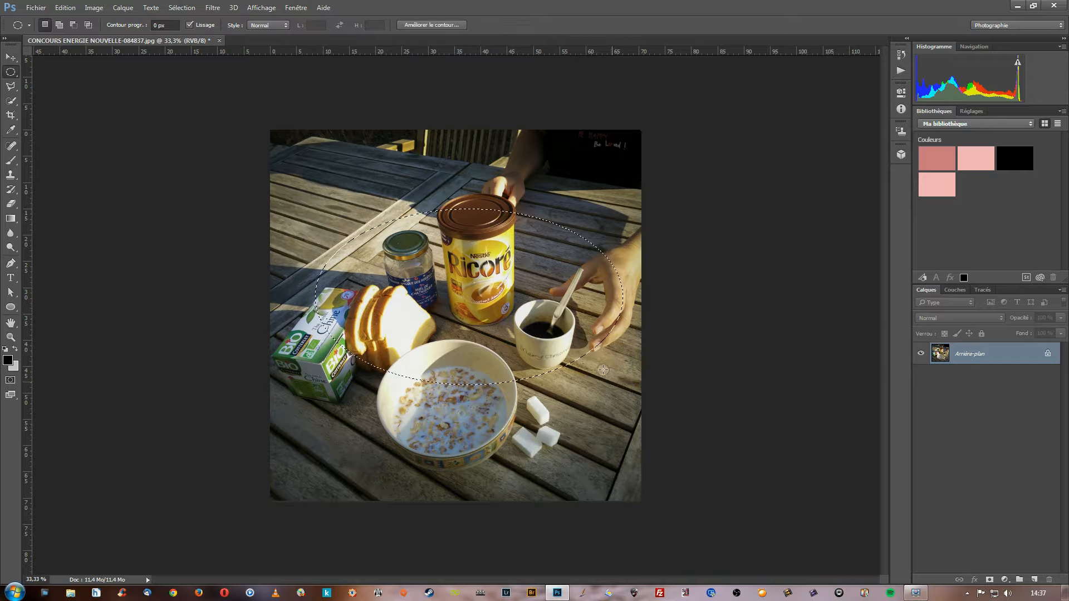
click(483, 277)
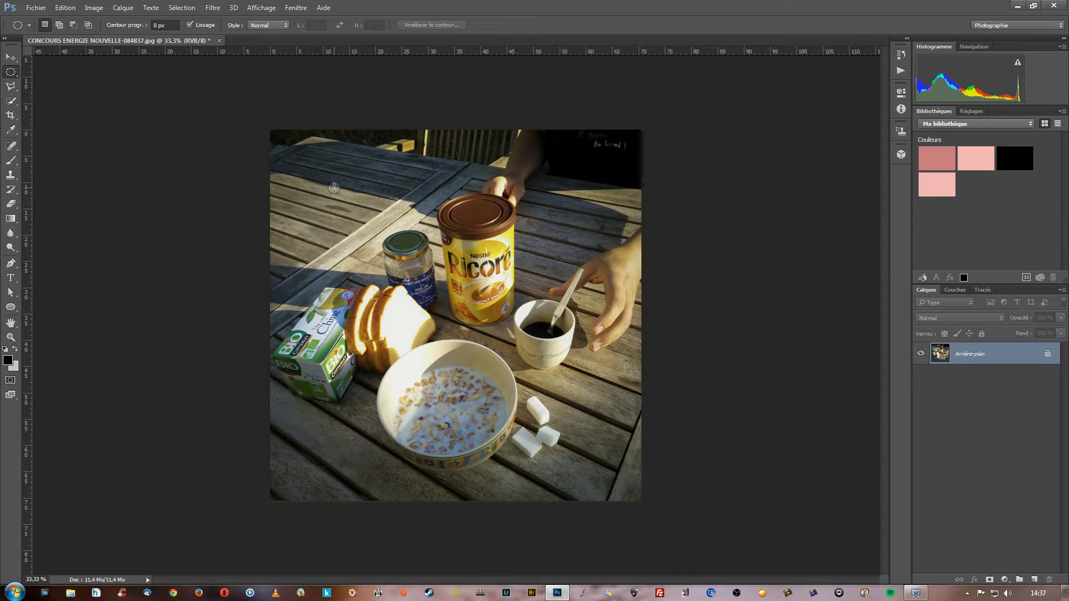
drag(328, 182, 604, 490)
click(460, 299)
- Select a single pixel row across the photo just above the can's lid with the Single Row Marquee
right_click(8, 72)
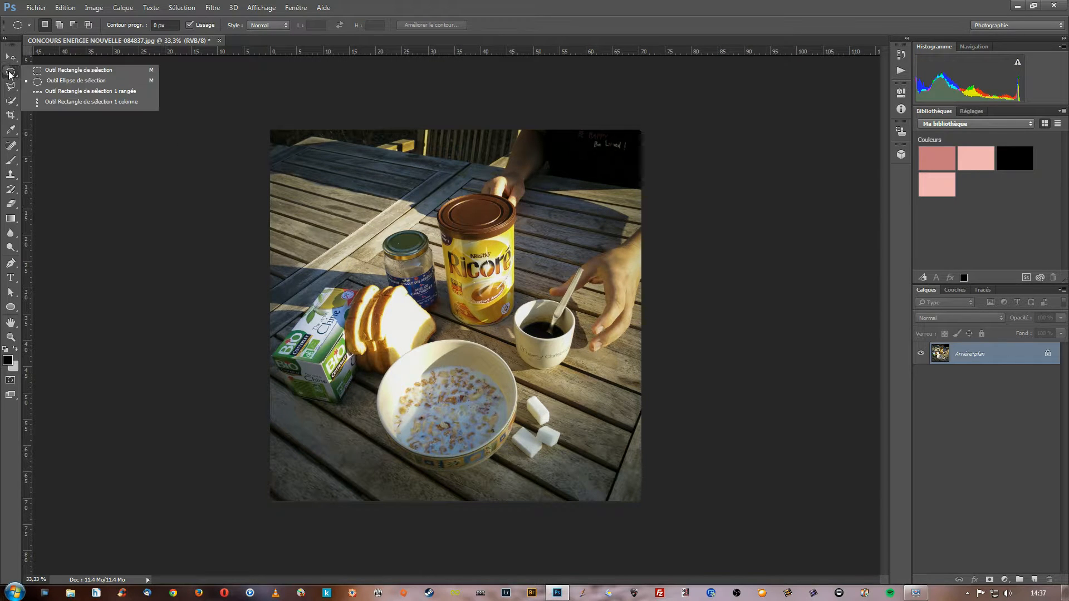
click(49, 92)
click(440, 163)
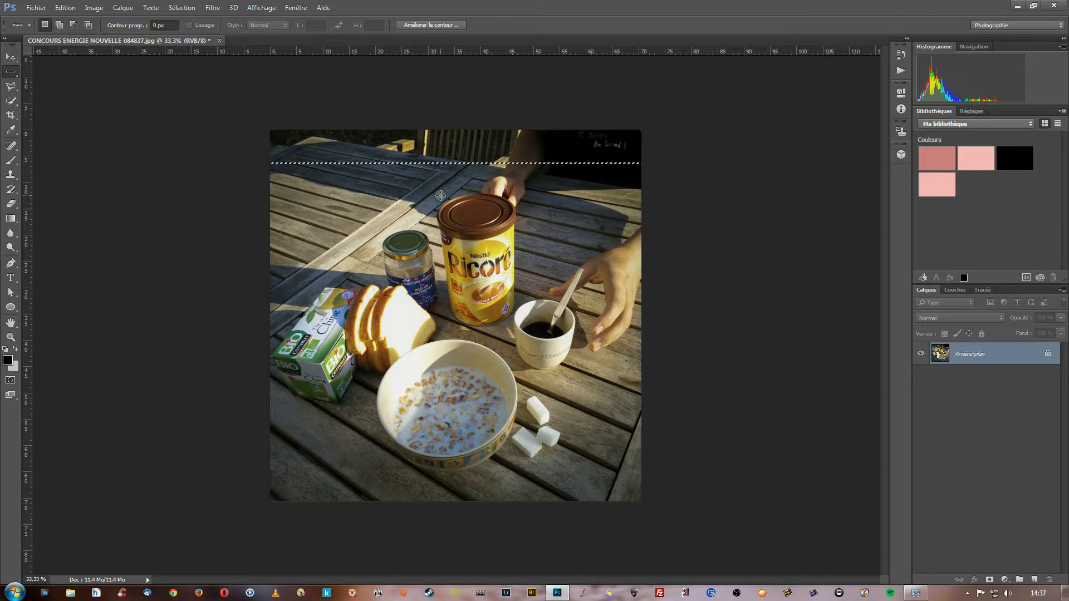
right_click(10, 74)
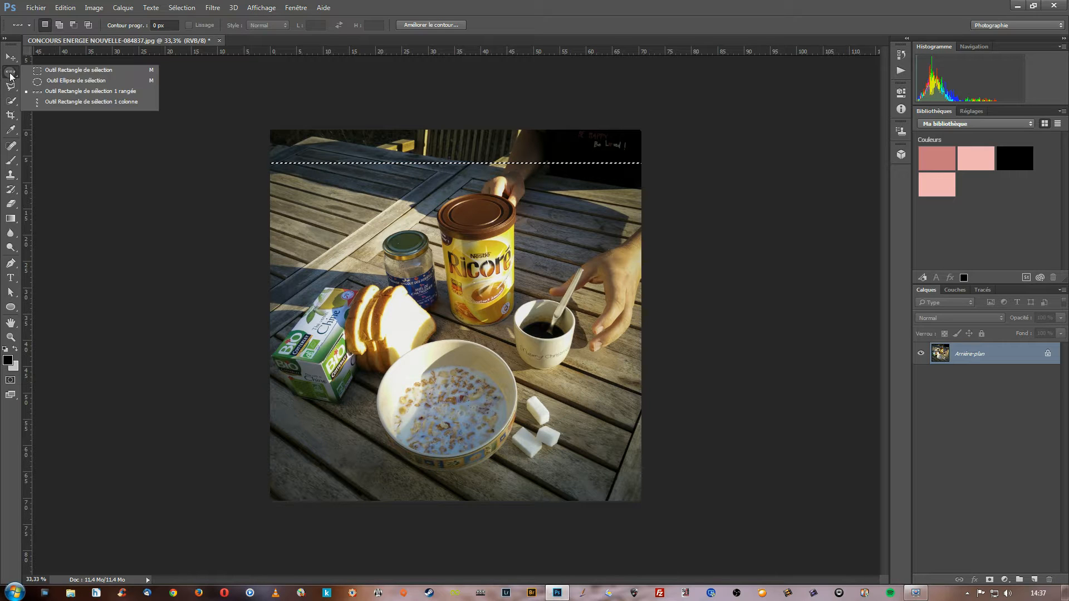
click(74, 92)
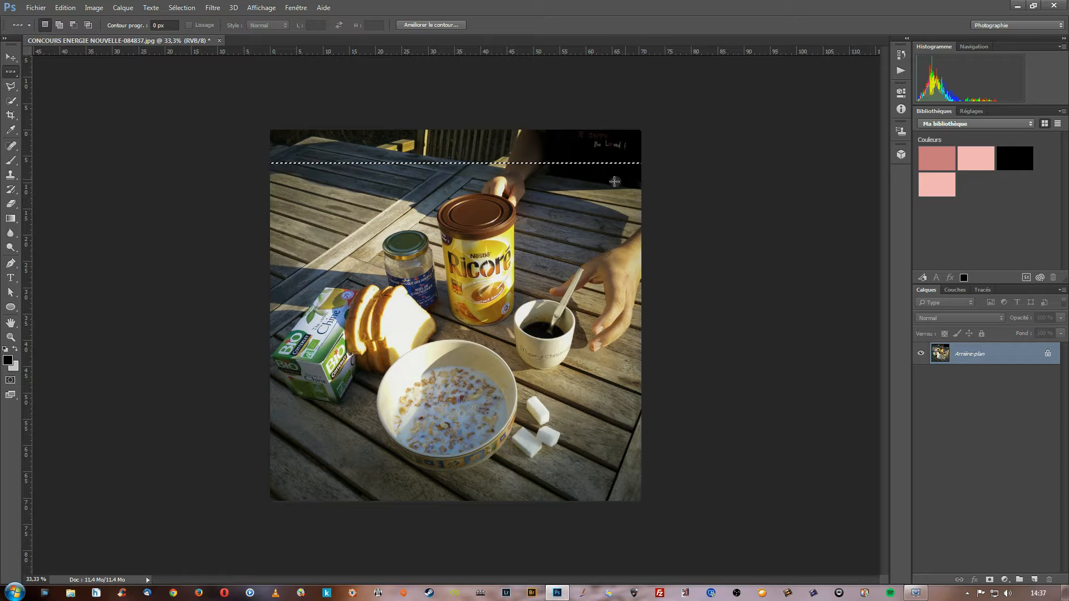
- Select a single pixel column through the glass jar and the cereal bowl with the Single Column Marquee
right_click(7, 74)
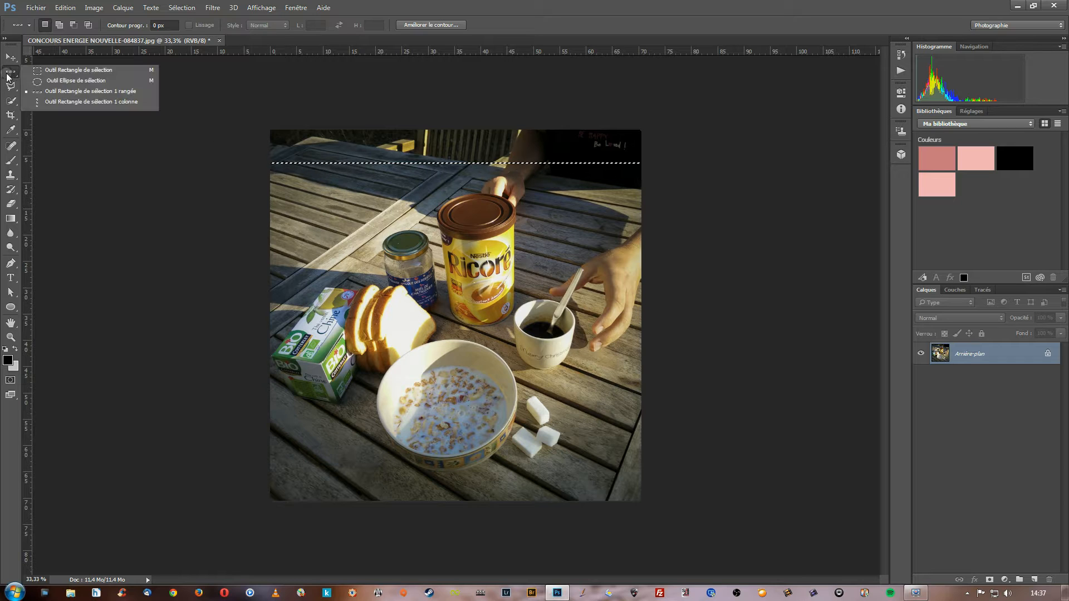
click(79, 102)
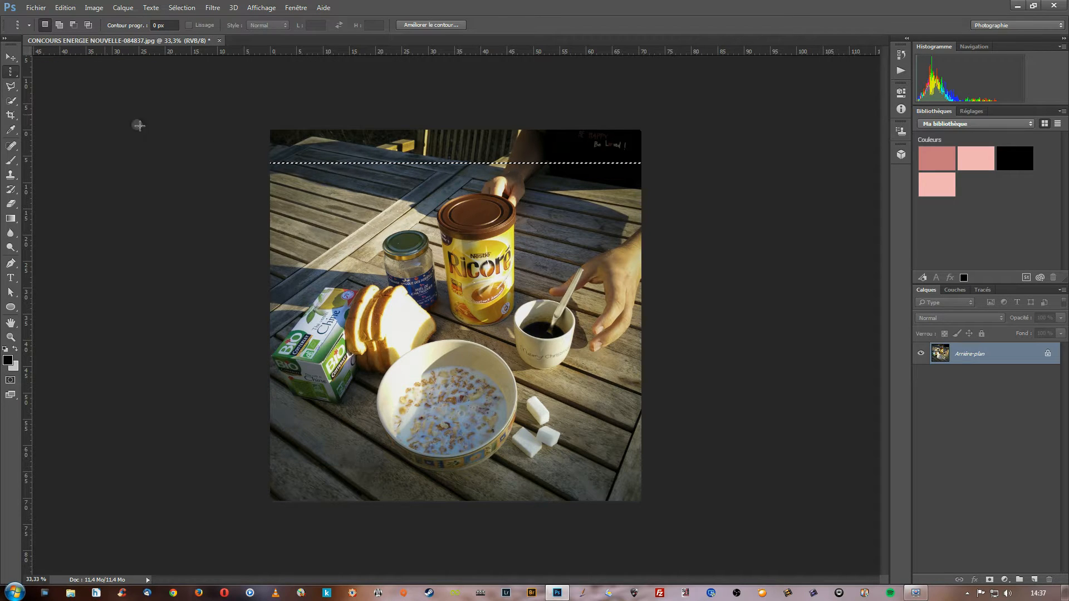
click(409, 178)
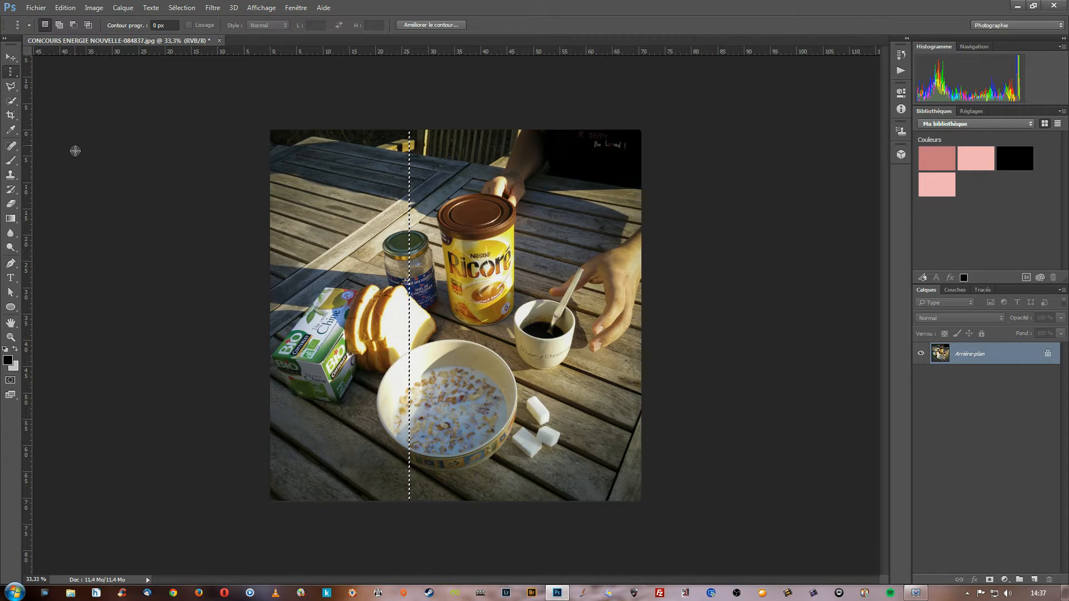
- Switch back to the Rectangular Marquee tool and deselect the single-column selection
right_click(11, 72)
click(42, 68)
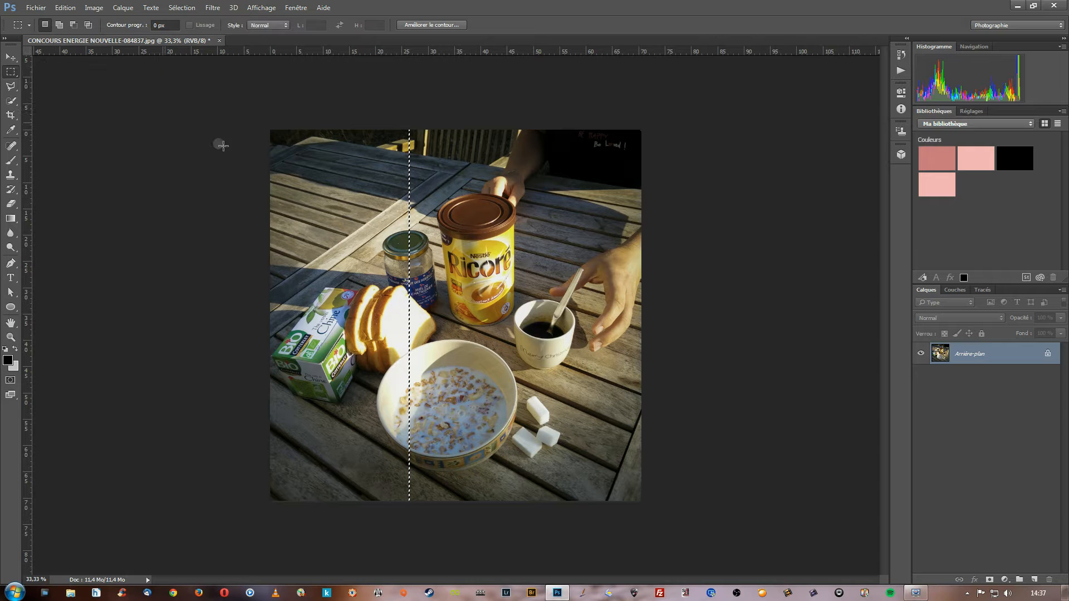
click(343, 245)
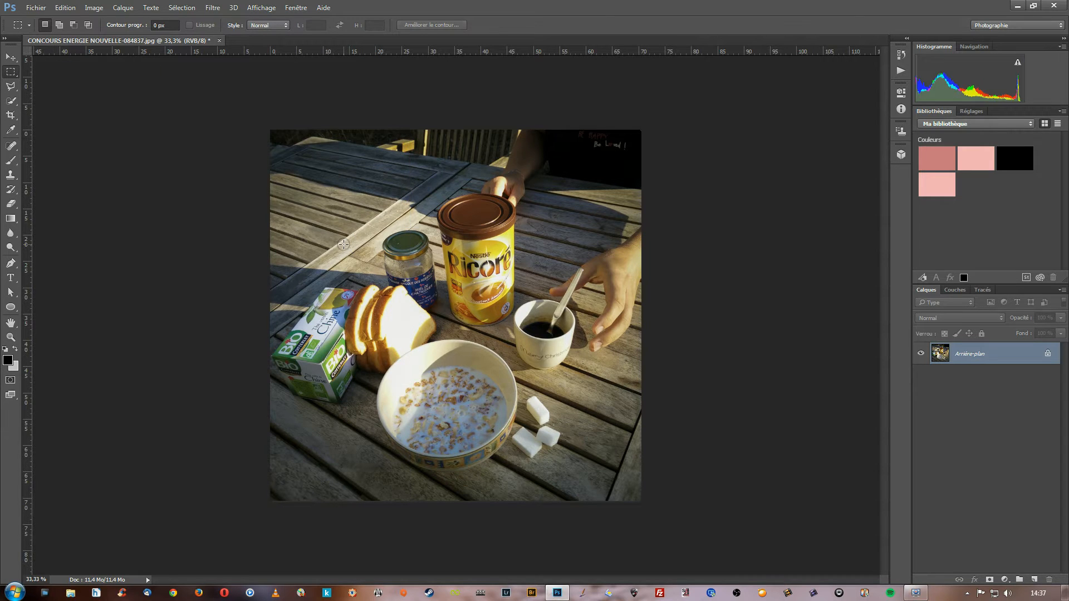